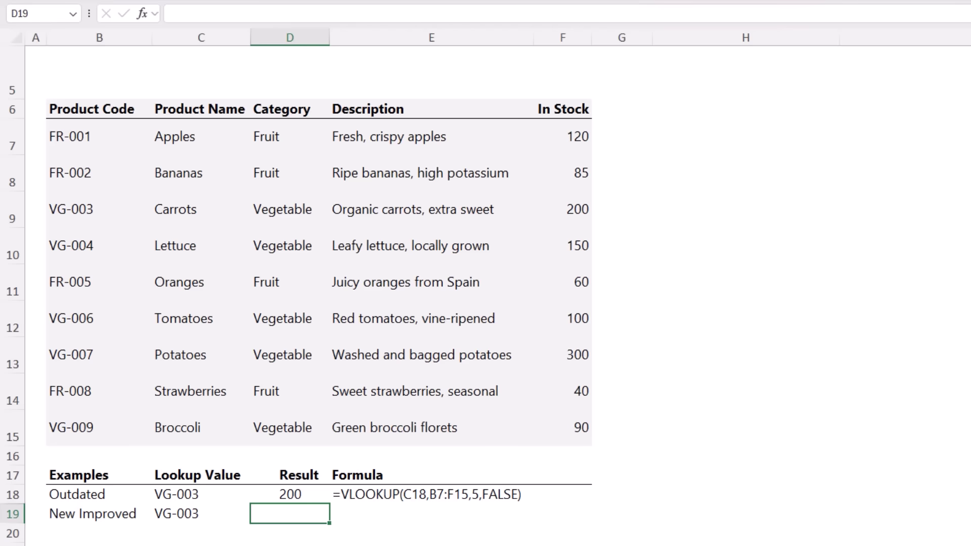
Remove the FALSE argument from the VLOOKUP formula in D18, check the result, and undo the edit.
{"action": "double_click", "coordinate": [293, 496]}
{"action": "double_click", "coordinate": [310, 494]}
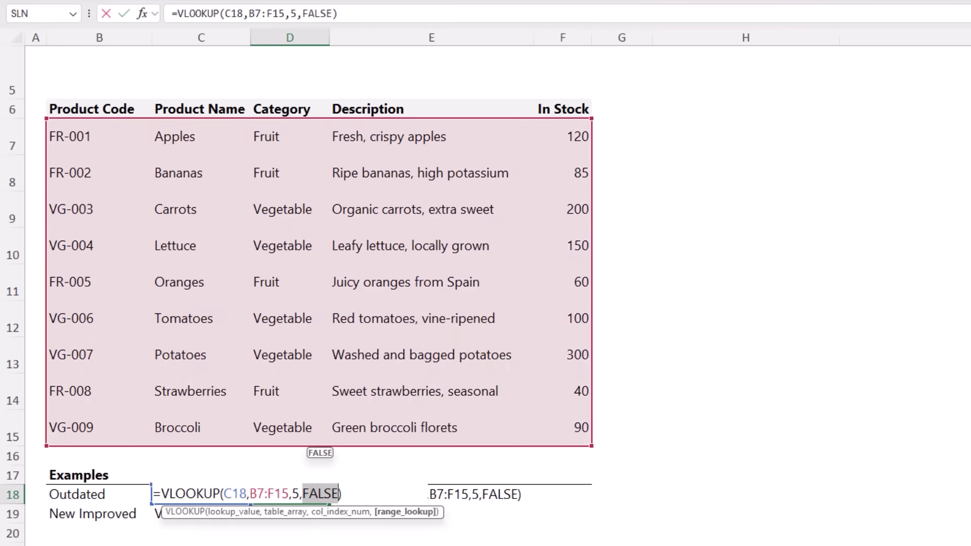
{"action": "key", "text": "BackSpace"}
{"action": "key", "text": "BackSpace"}
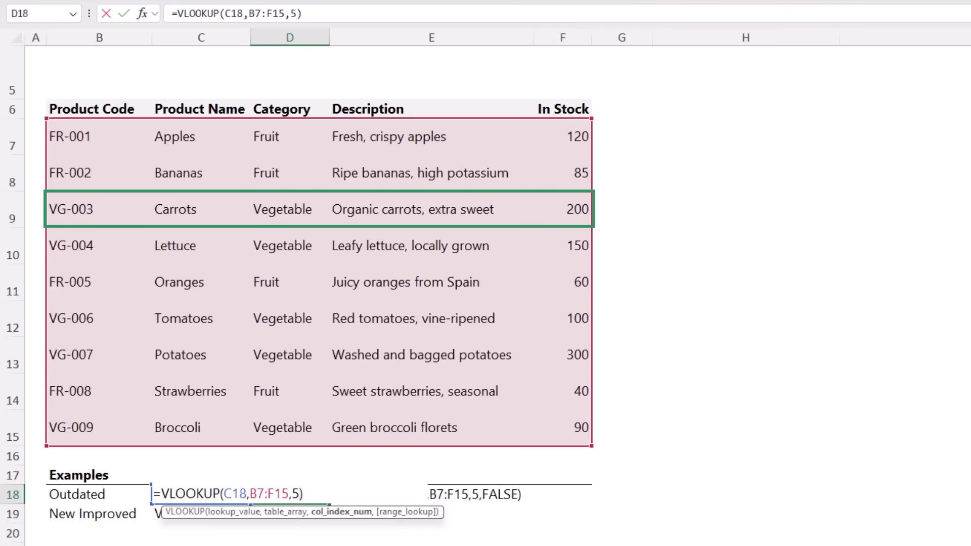
{"action": "key", "text": "Return"}
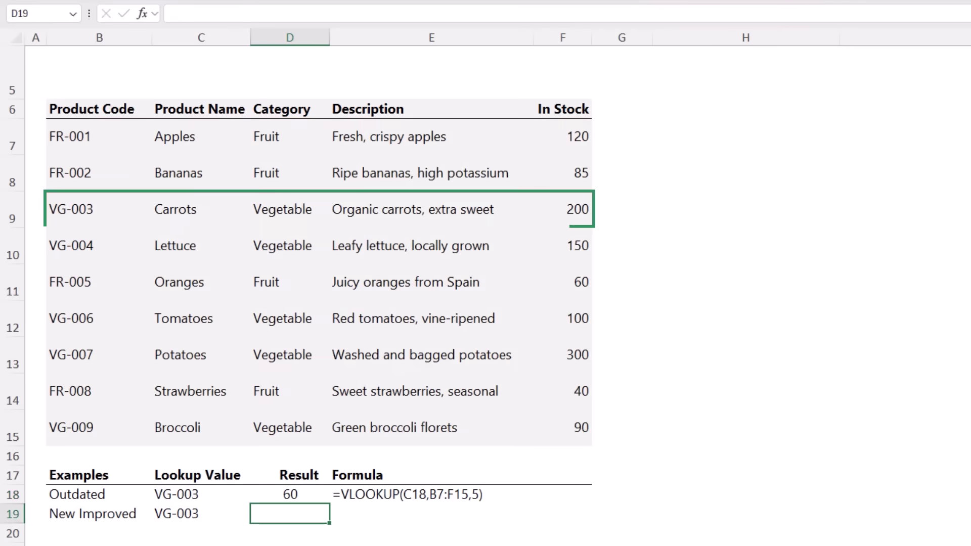
{"action": "key", "text": "Up"}
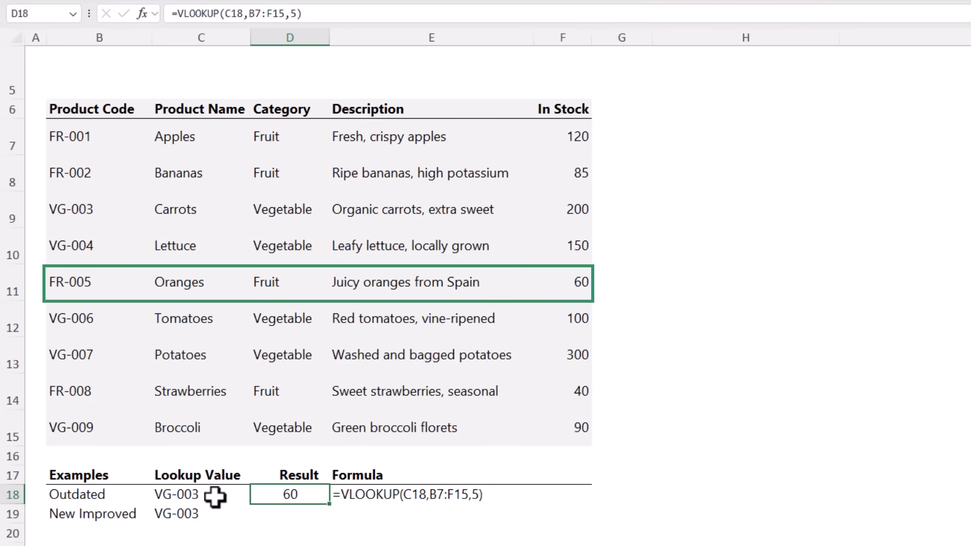
{"action": "key", "text": "ctrl+z"}
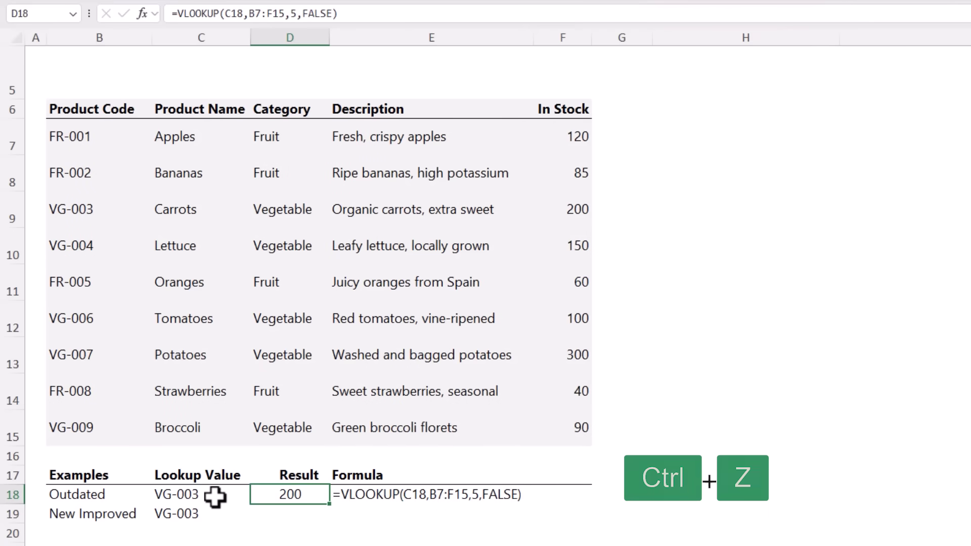
In D19, look up the product code's stock with =XLOOKUP(C19,B7:B15,F7:F15,"").
{"action": "left_click", "coordinate": [276, 514]}
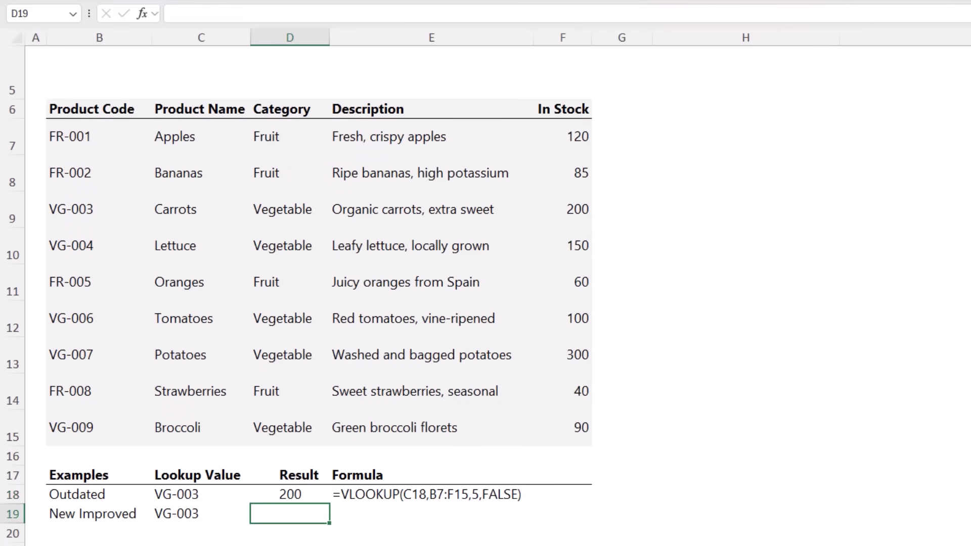
{"action": "type", "text": "=xl"}
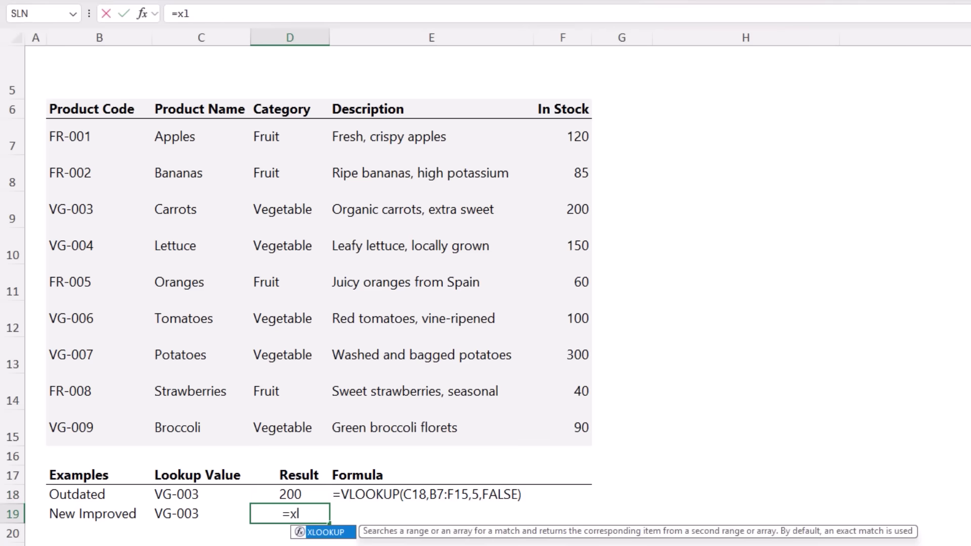
{"action": "key", "text": "Tab"}
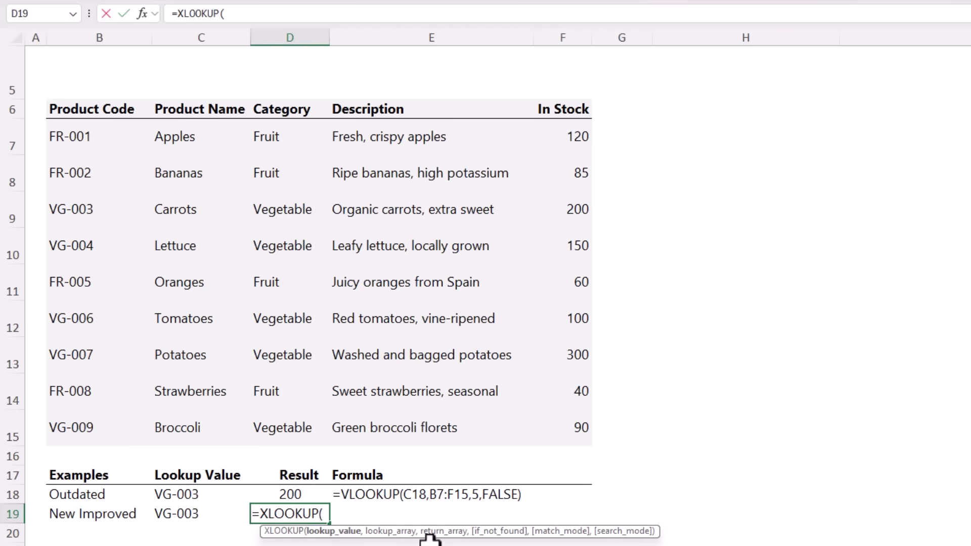
{"action": "left_click", "coordinate": [195, 514]}
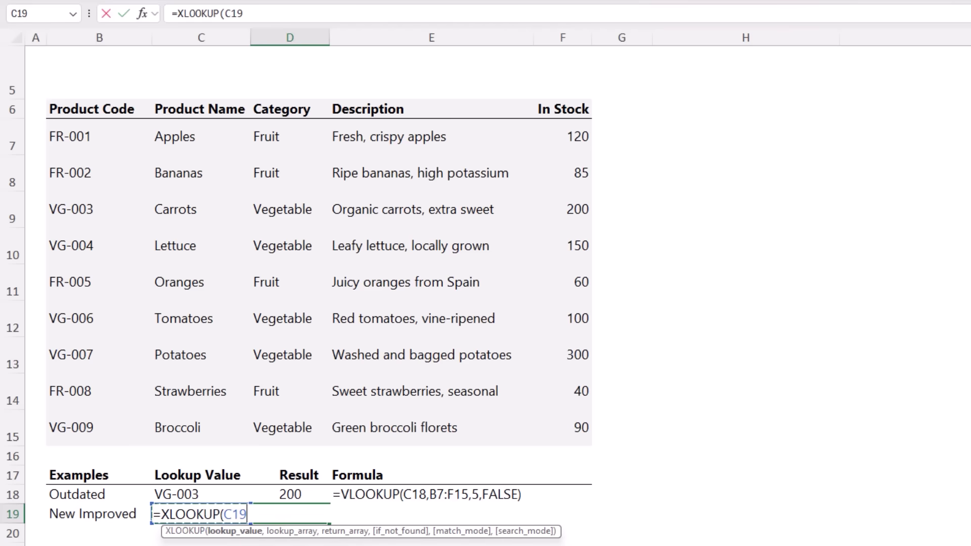
{"action": "type", "text": ","}
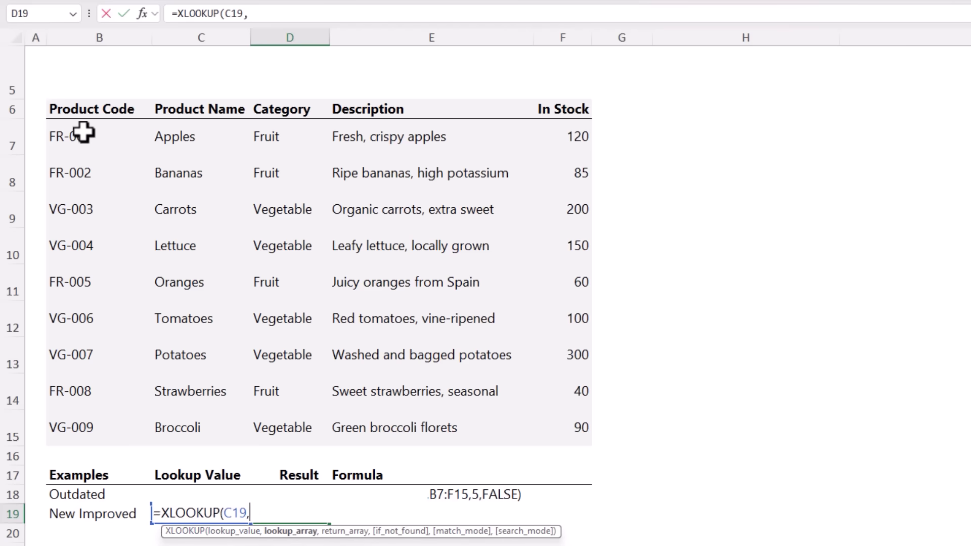
{"action": "left_click_drag", "start_coordinate": [82, 130], "coordinate": [72, 422]}
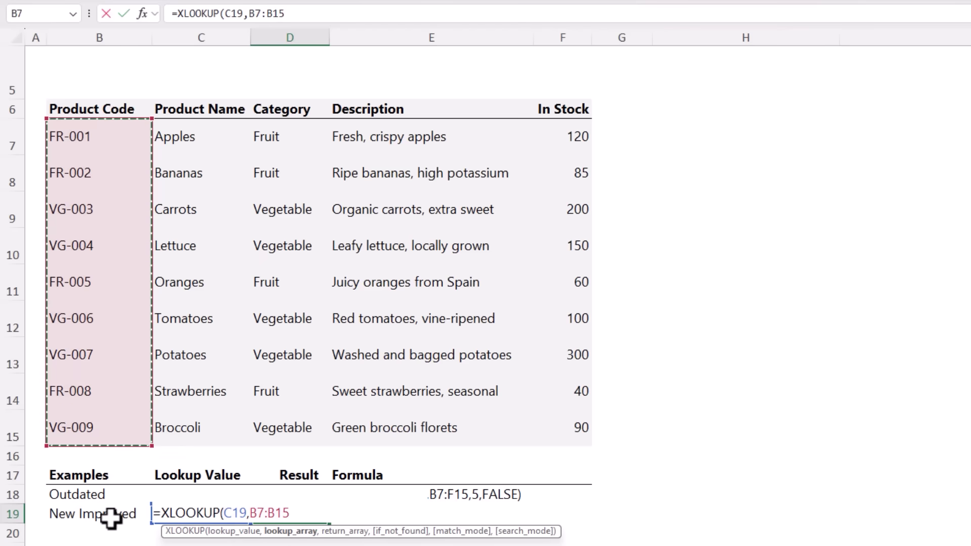
{"action": "type", "text": ","}
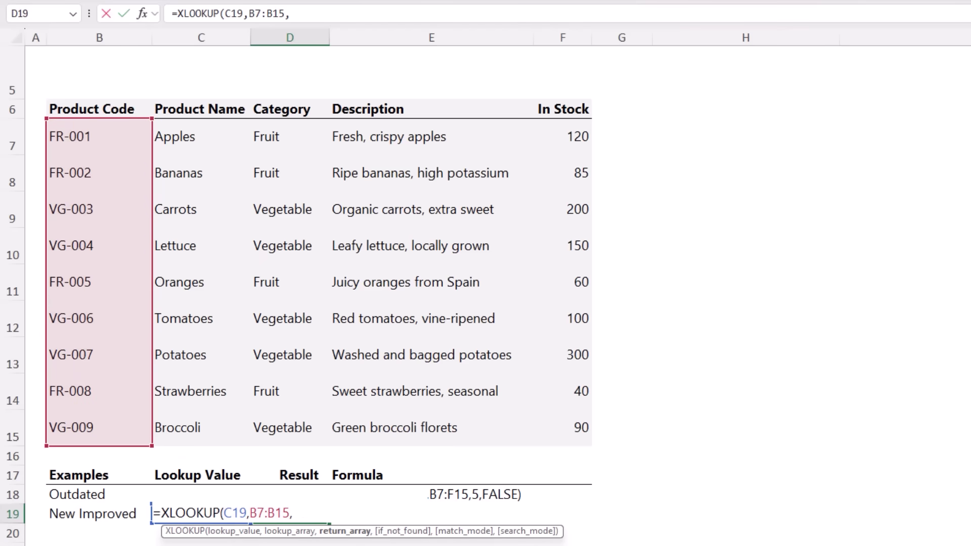
{"action": "left_click_drag", "start_coordinate": [557, 122], "coordinate": [587, 434]}
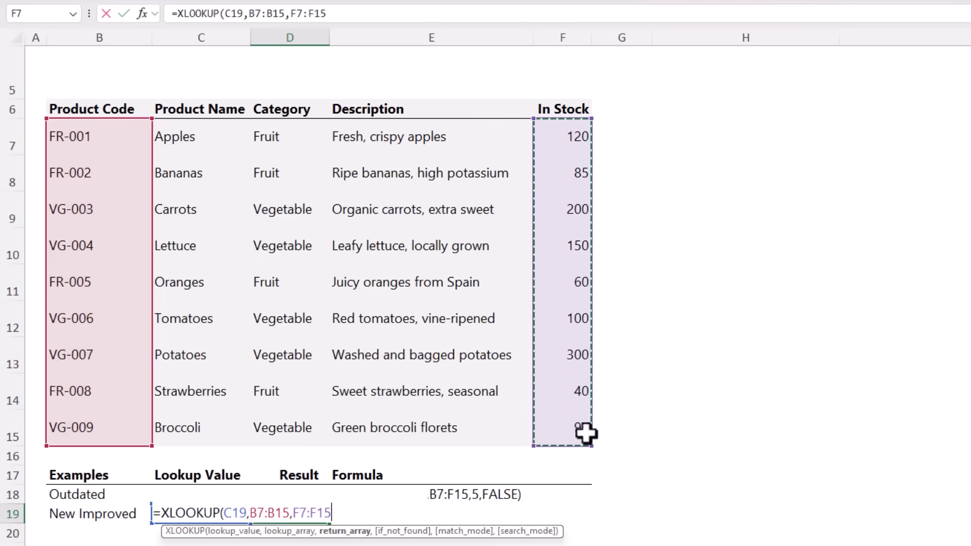
{"action": "type", "text": ","}
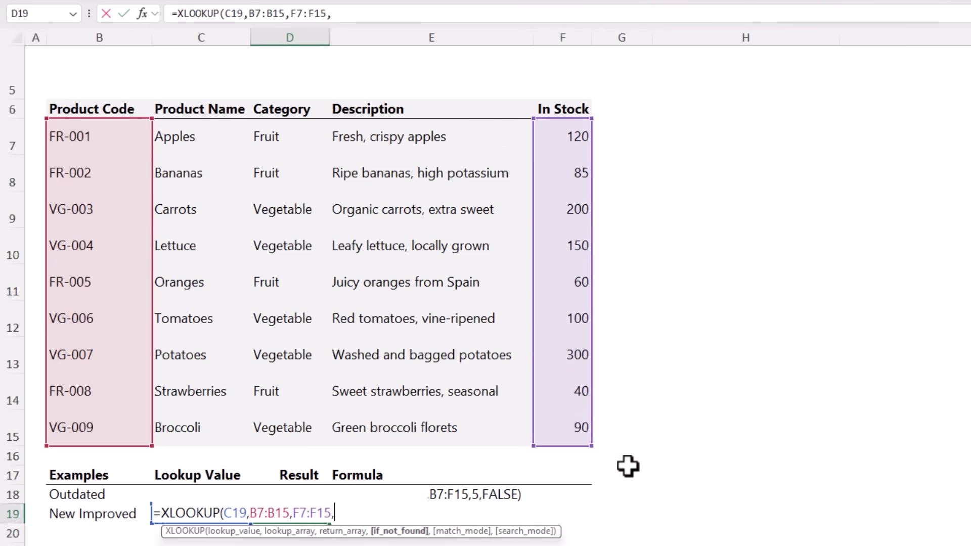
{"action": "type", "text": "\"\")"}
{"action": "key", "text": "Return"}
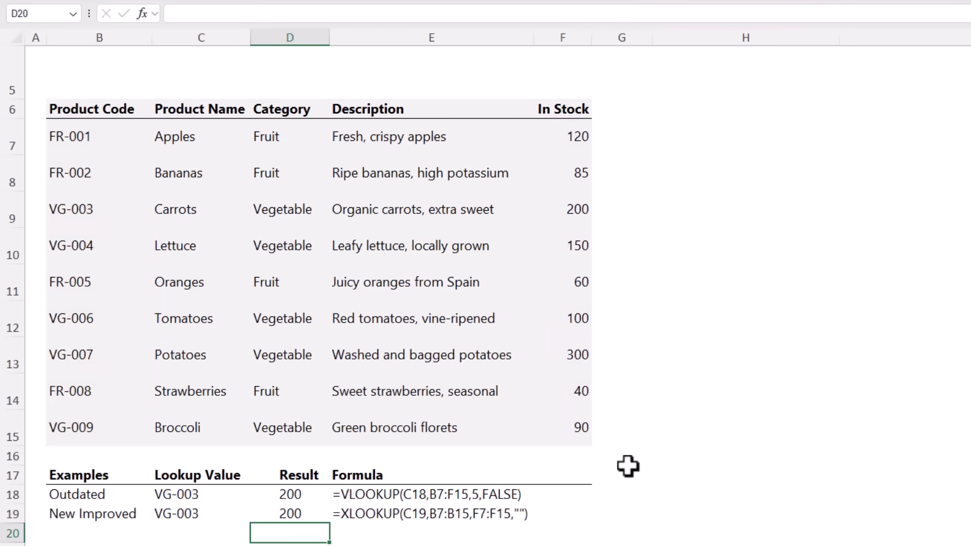
{"action": "key", "text": "Up"}
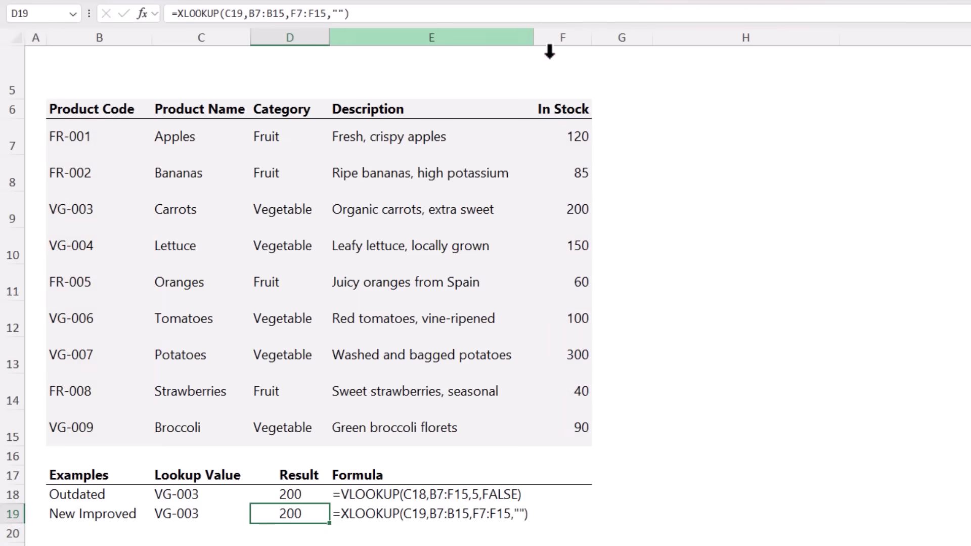
Insert a blank column before In Stock, check the XLOOKUP formula in D19, and undo the insertion.
{"action": "left_click", "coordinate": [552, 36]}
{"action": "key", "text": "ctrl+shift+plus"}
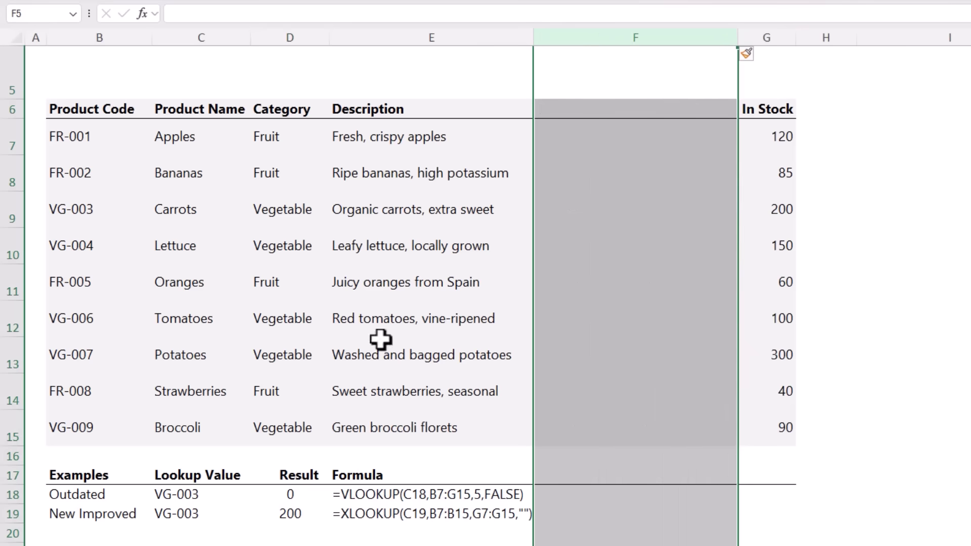
{"action": "left_click", "coordinate": [269, 513]}
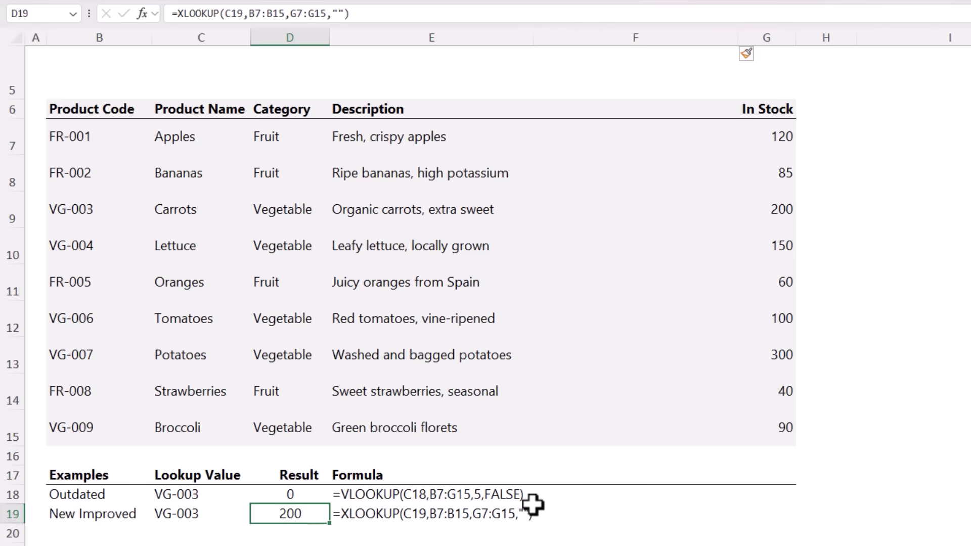
{"action": "key", "text": "ctrl+z"}
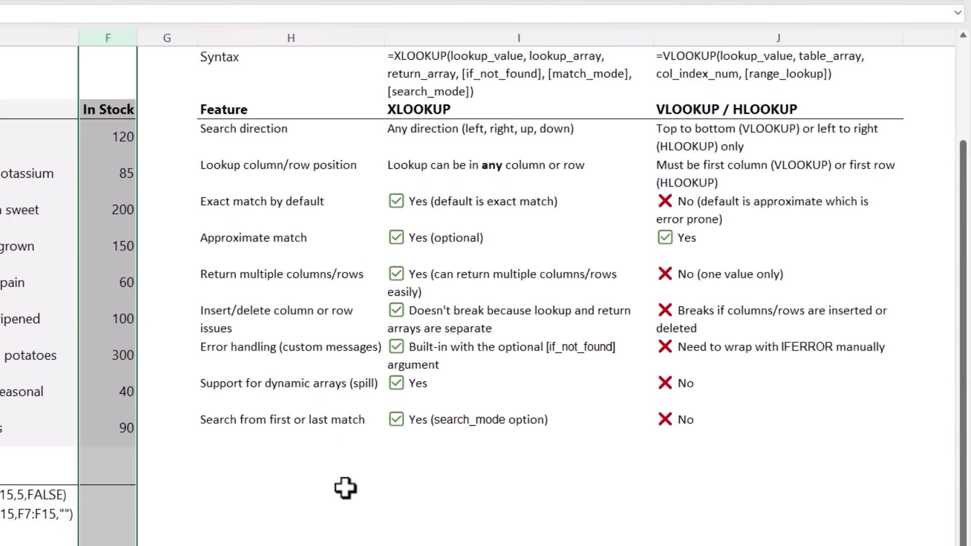
{"action": "scroll", "coordinate": [345, 488], "scroll_direction": "up", "scroll_amount": 2}
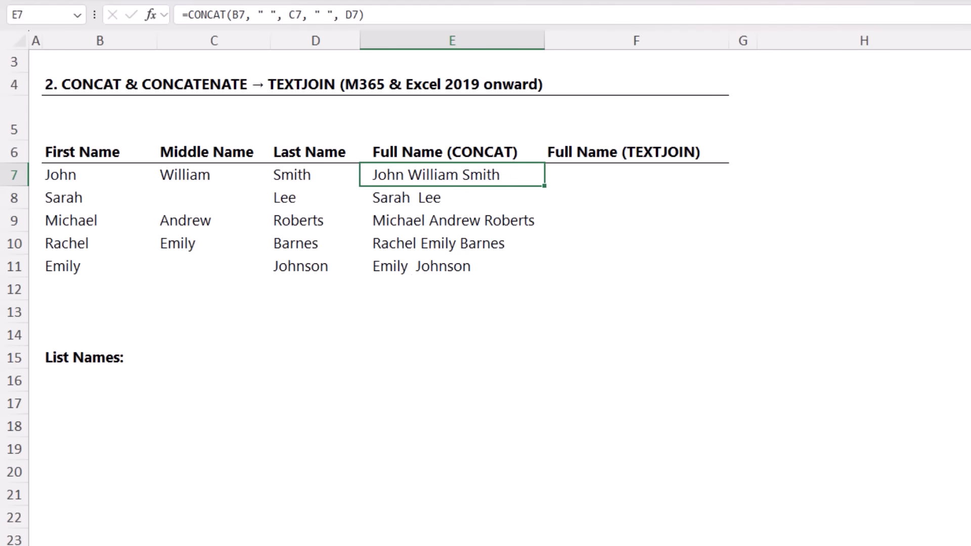
In F7, join the name parts with =TEXTJOIN(" ",TRUE,B7:D7) and fill the formula down to F11.
{"action": "left_click", "coordinate": [577, 173]}
{"action": "type", "text": "=textj"}
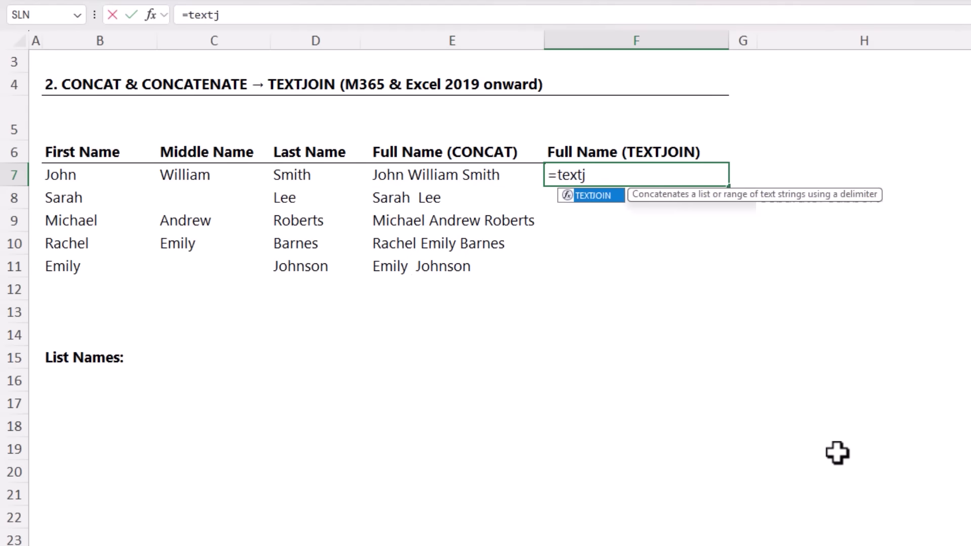
{"action": "key", "text": "Tab"}
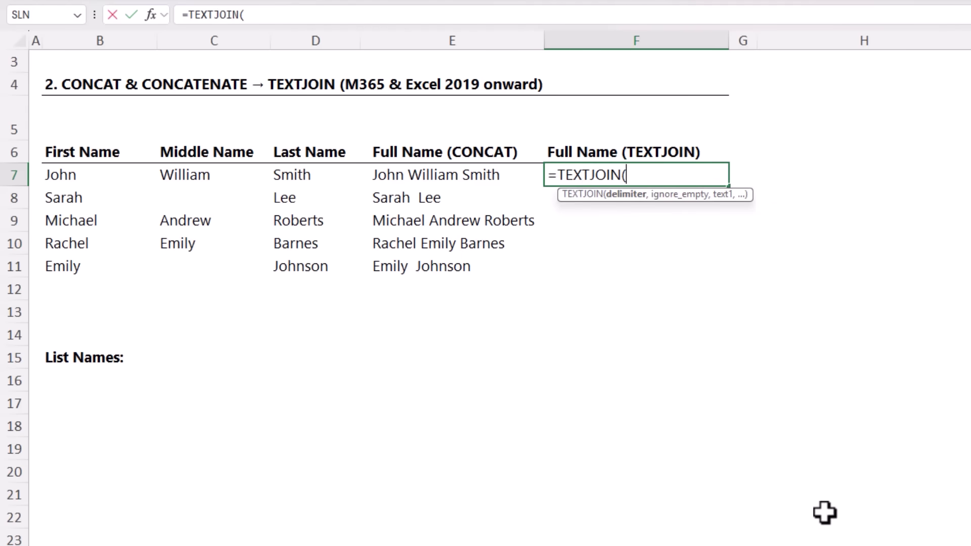
{"action": "type", "text": "\" \","}
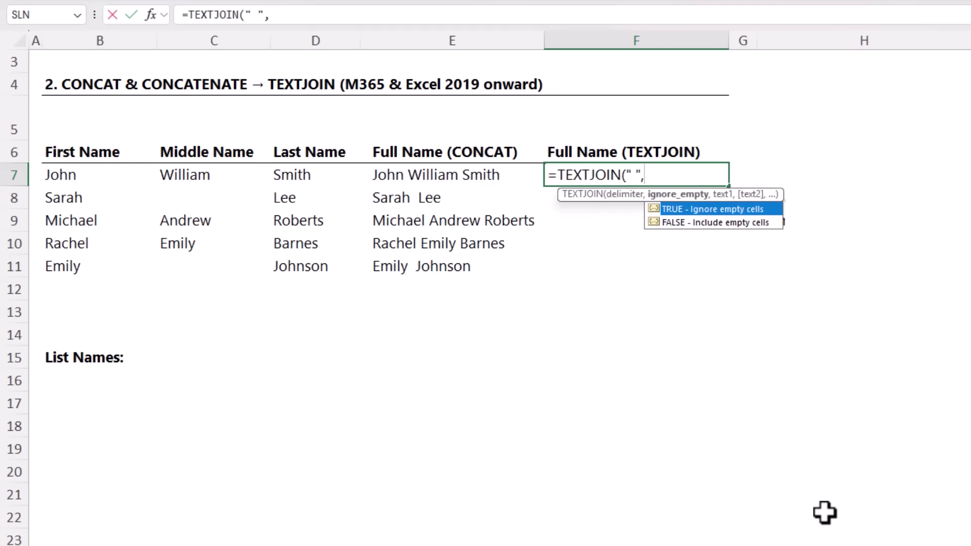
{"action": "key", "text": "Tab"}
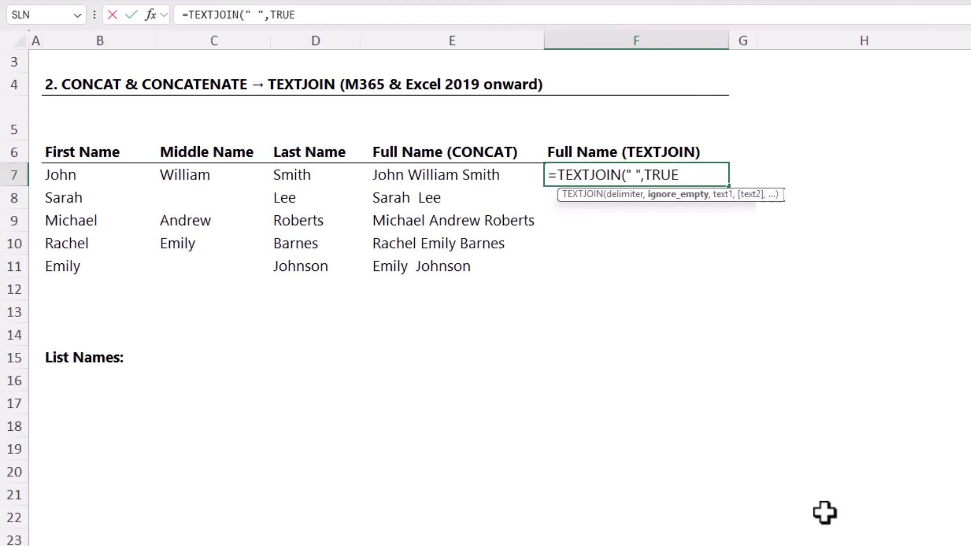
{"action": "type", "text": ","}
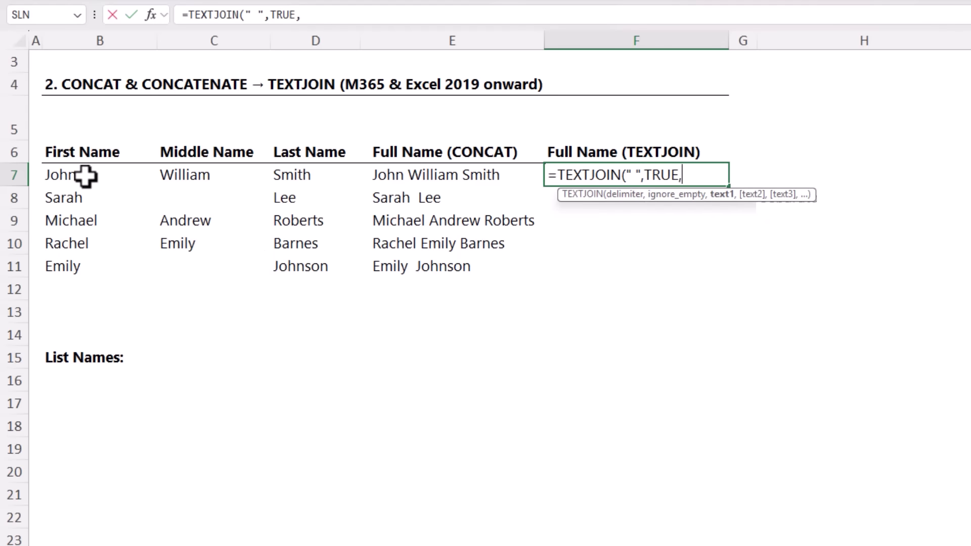
{"action": "left_click_drag", "start_coordinate": [86, 177], "coordinate": [282, 176]}
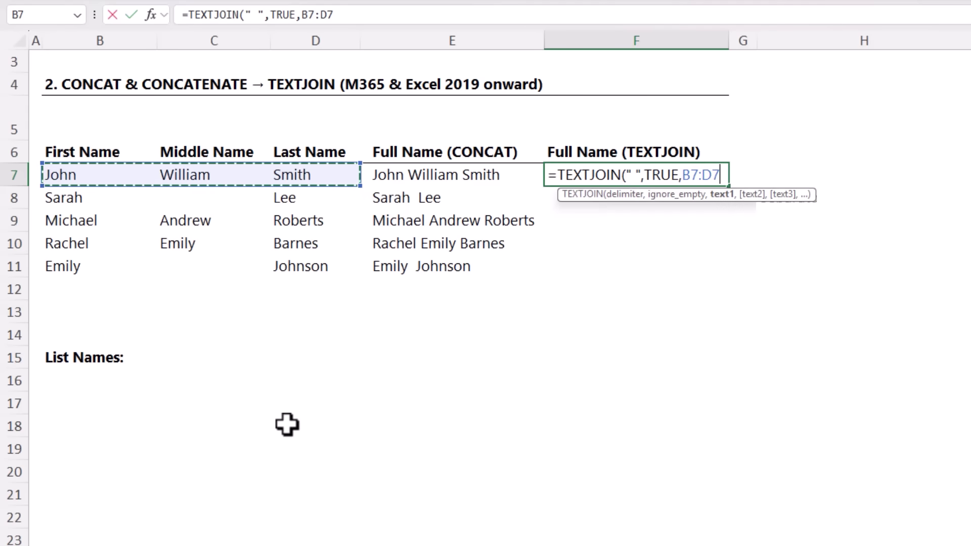
{"action": "type", "text": ")"}
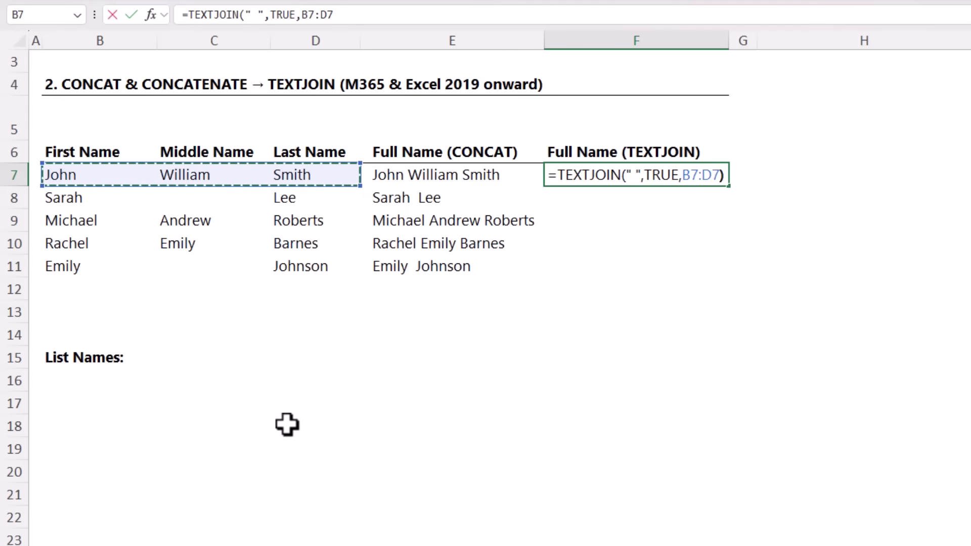
{"action": "key", "text": "ctrl+Return"}
{"action": "double_click", "coordinate": [728, 186]}
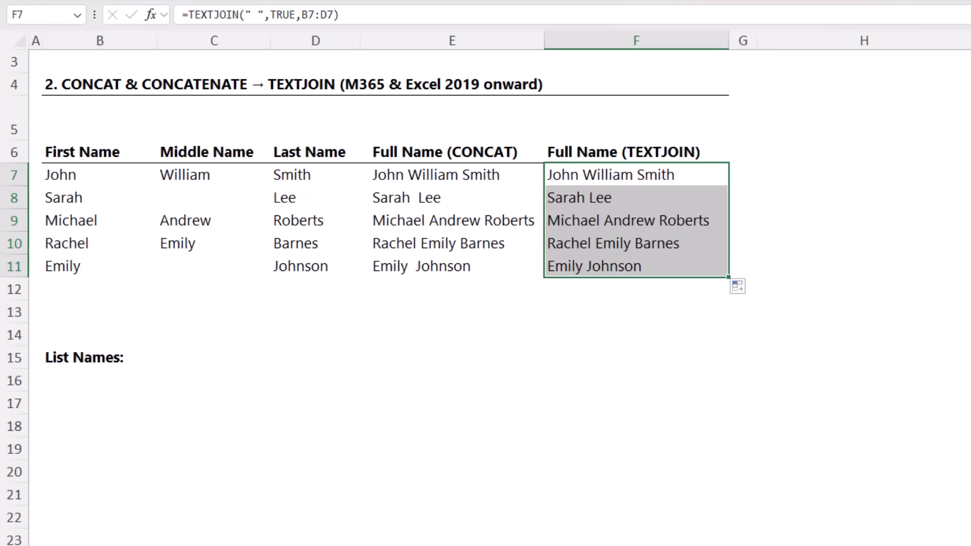
In C15, list the first names separated by commas with =TEXTJOIN(", ",TRUE,B7:B14).
{"action": "left_click", "coordinate": [217, 363]}
{"action": "type", "text": "=textj"}
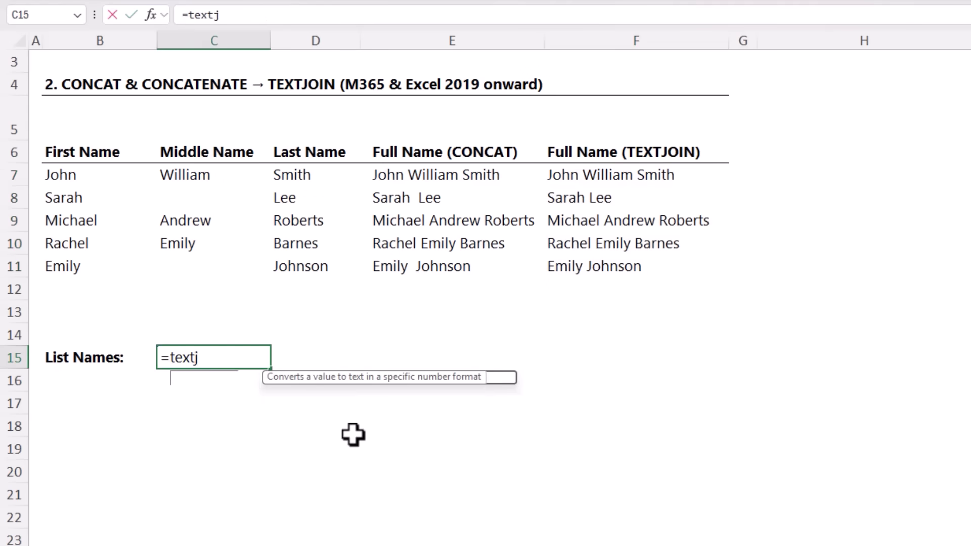
{"action": "key", "text": "Tab"}
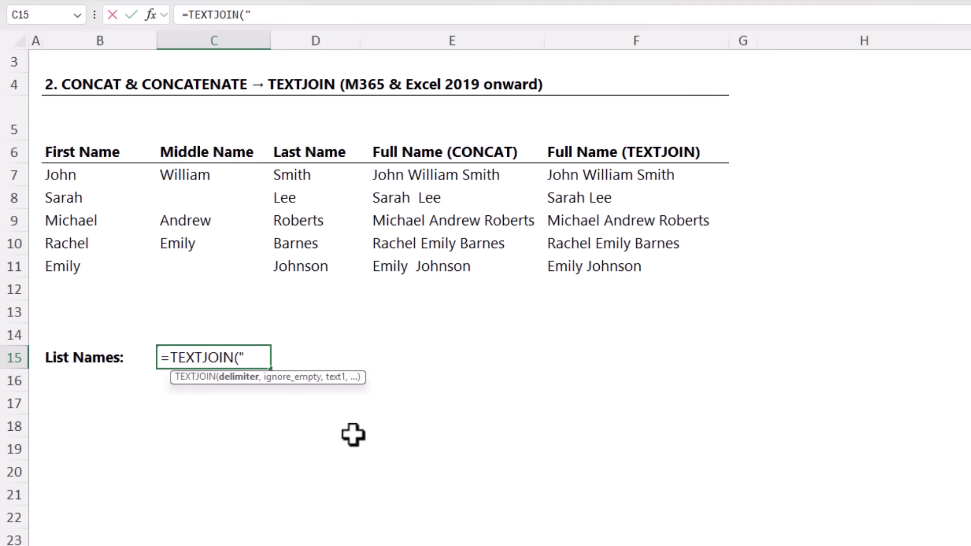
{"action": "type", "text": "\""}
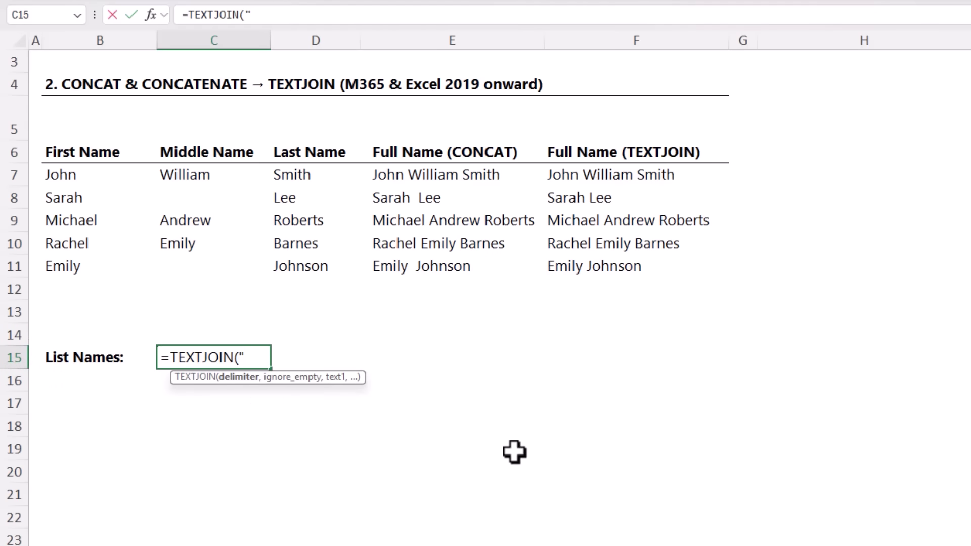
{"action": "type", "text": ", \","}
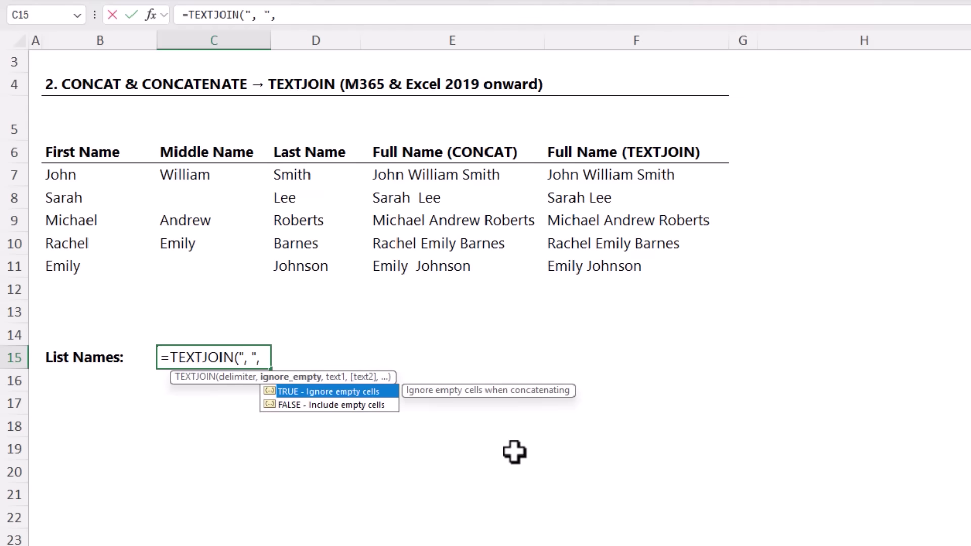
{"action": "type", "text": "TRUE,"}
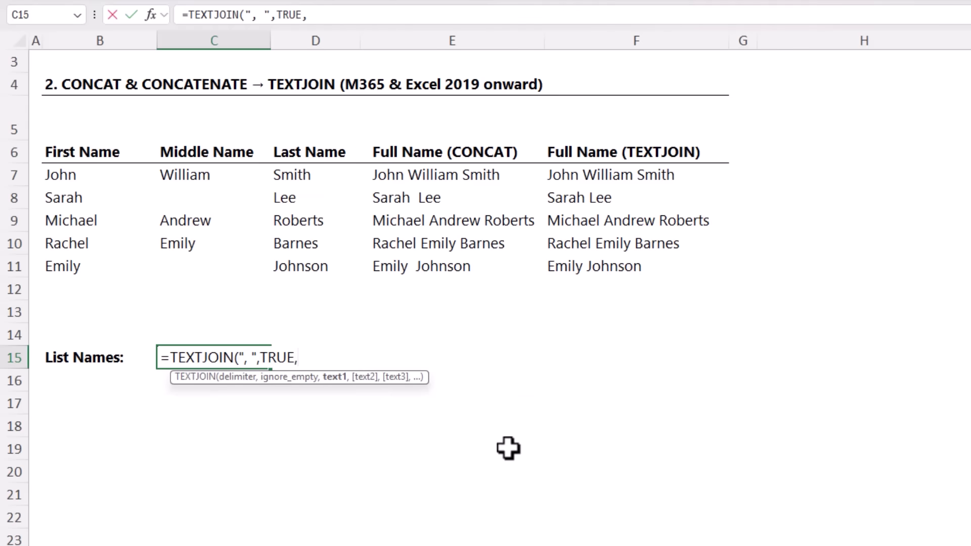
{"action": "left_click_drag", "start_coordinate": [58, 174], "coordinate": [74, 334]}
{"action": "type", "text": ")"}
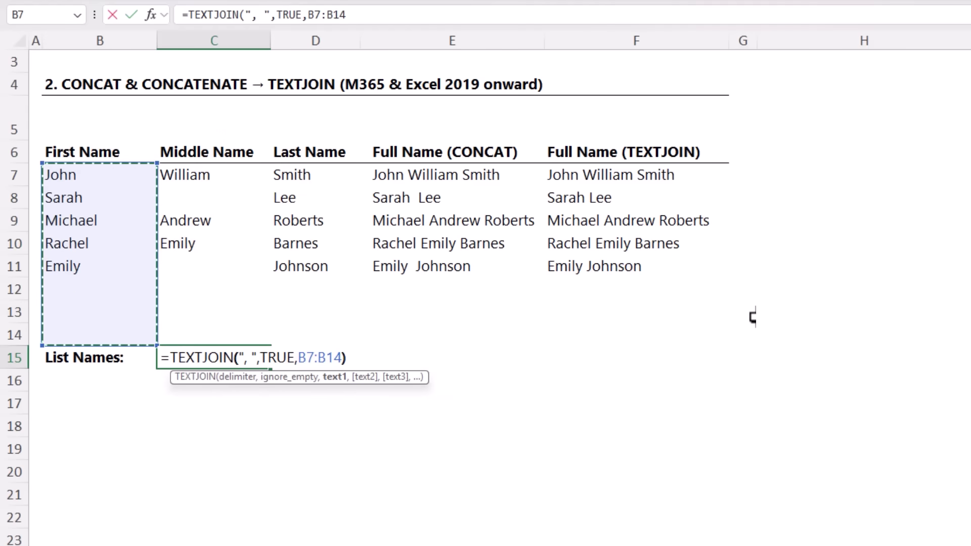
{"action": "key", "text": "Return"}
{"action": "key", "text": "Up"}
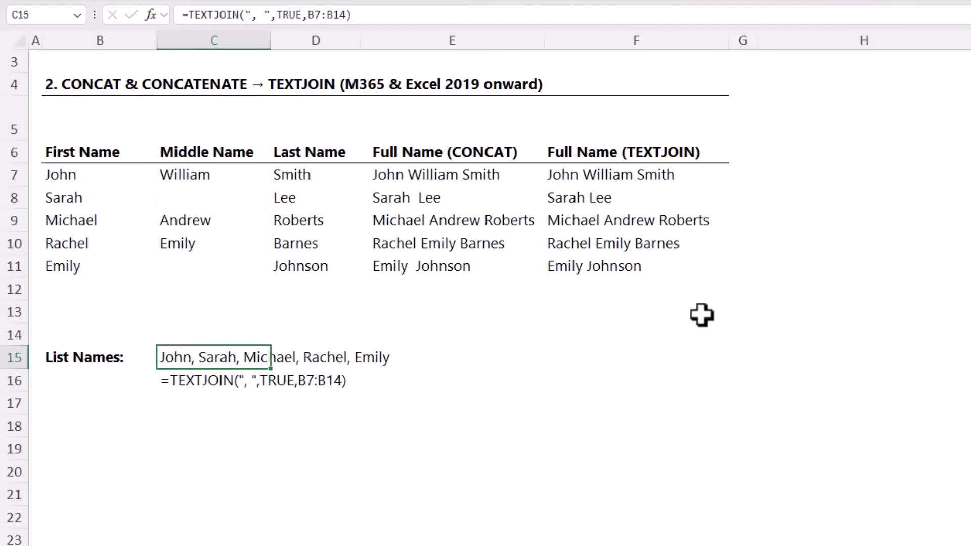
Add another first name in B12 below the list and check the joined list in C15.
{"action": "left_click", "coordinate": [104, 290]}
{"action": "type", "text": "Mynda"}
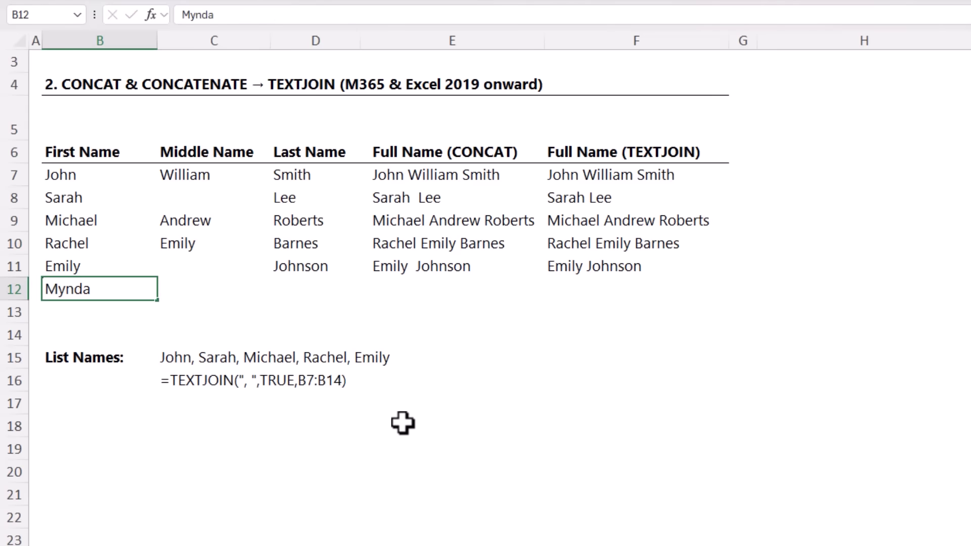
{"action": "key", "text": "Return"}
{"action": "left_click", "coordinate": [189, 360]}
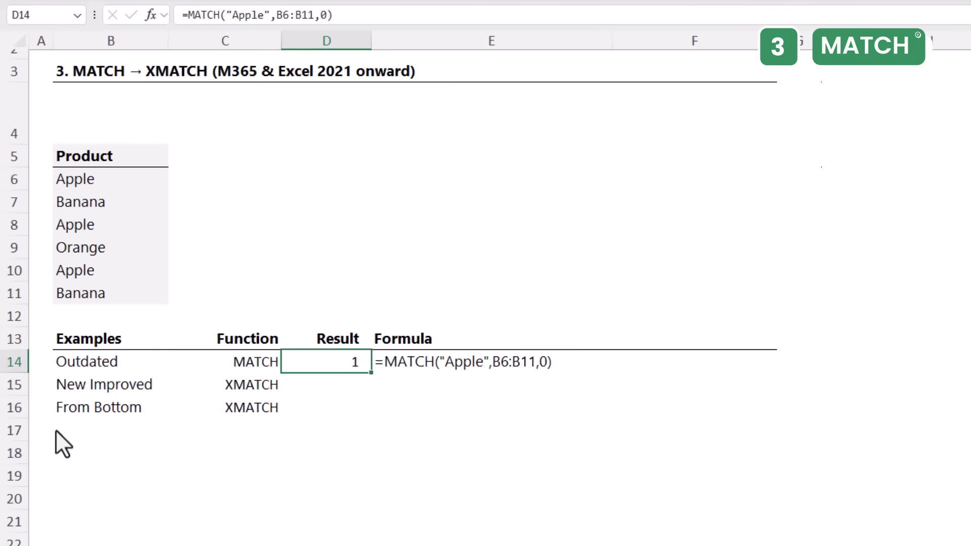
In D15, find the position of Apple with =XMATCH("Apple",B6:B11), after inspecting the MATCH formula in D14.
{"action": "key", "text": "F2"}
{"action": "key", "text": "Escape"}
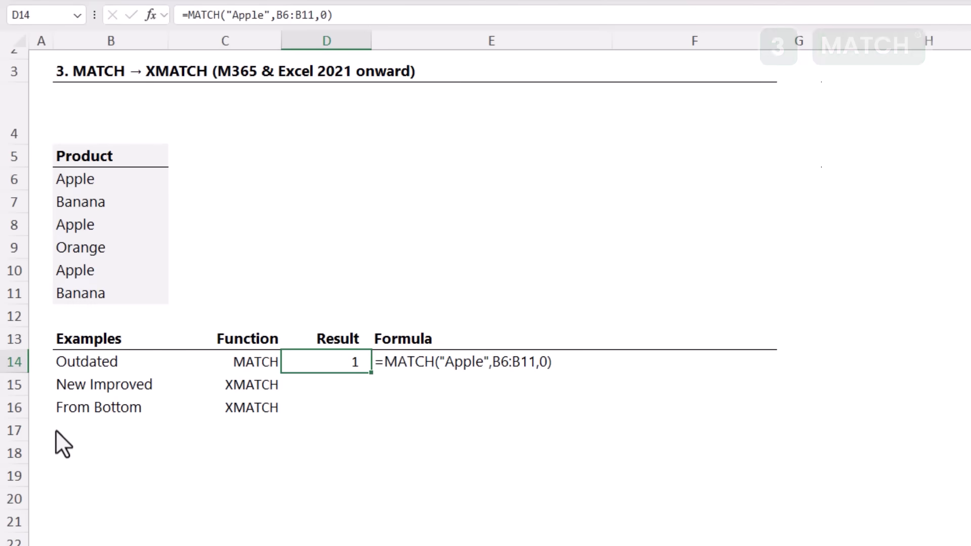
{"action": "key", "text": "Down"}
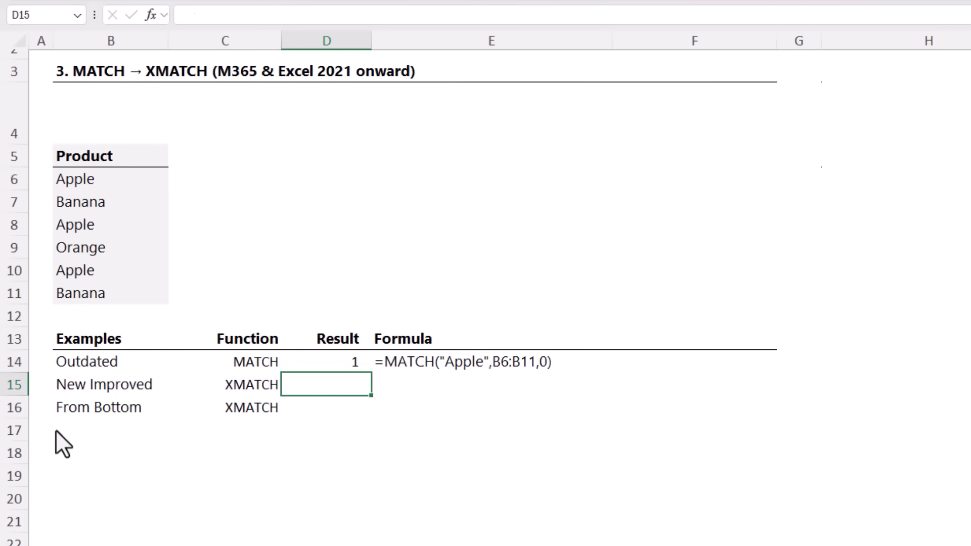
{"action": "type", "text": "=xm"}
{"action": "key", "text": "Tab"}
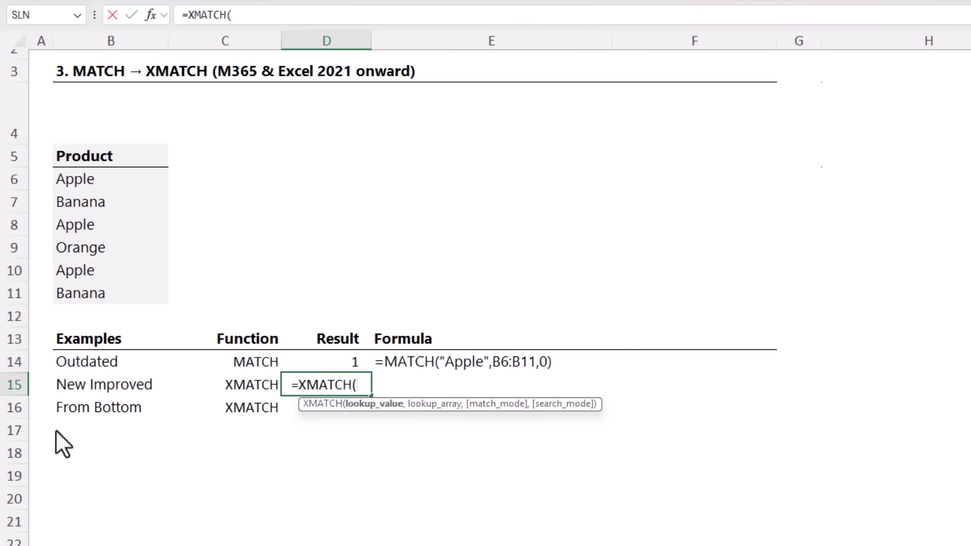
{"action": "type", "text": "\""}
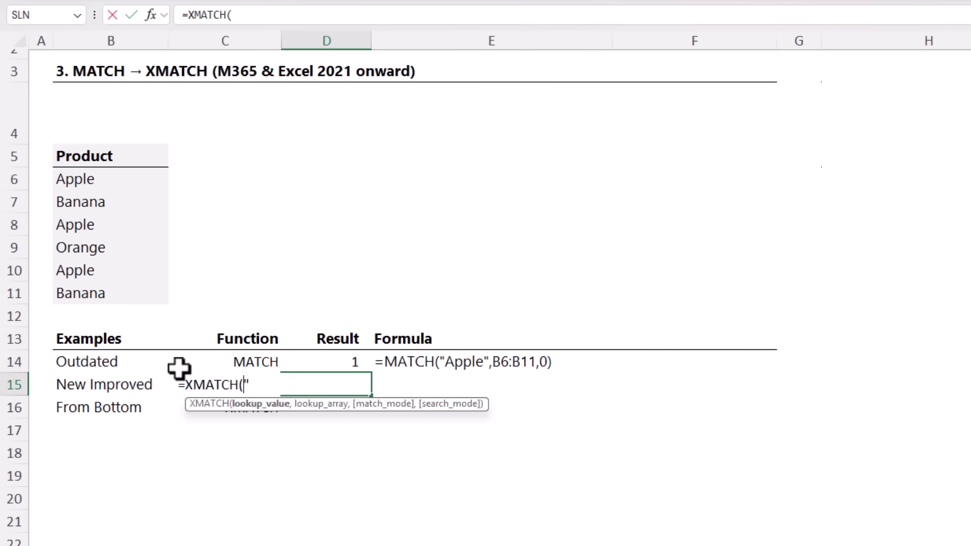
{"action": "type", "text": "Apple\""}
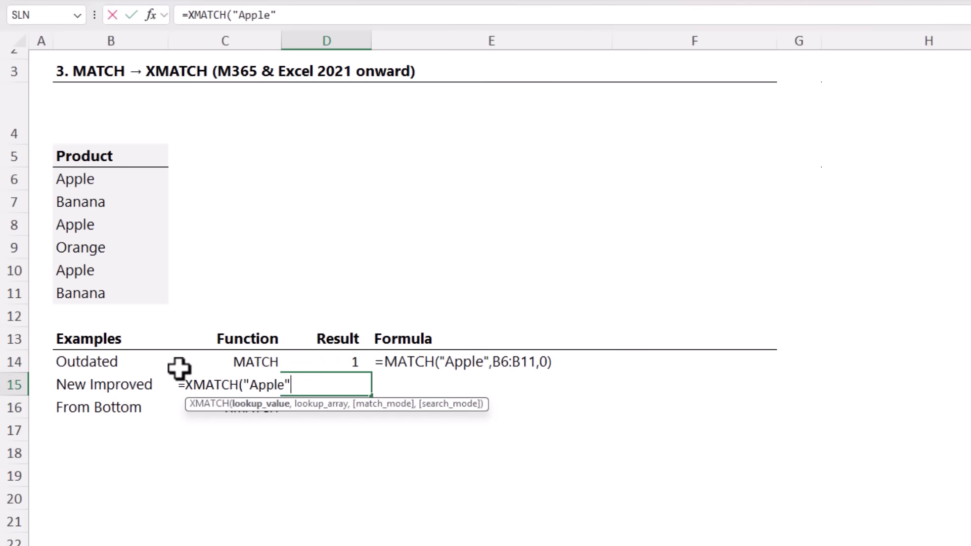
{"action": "type", "text": ","}
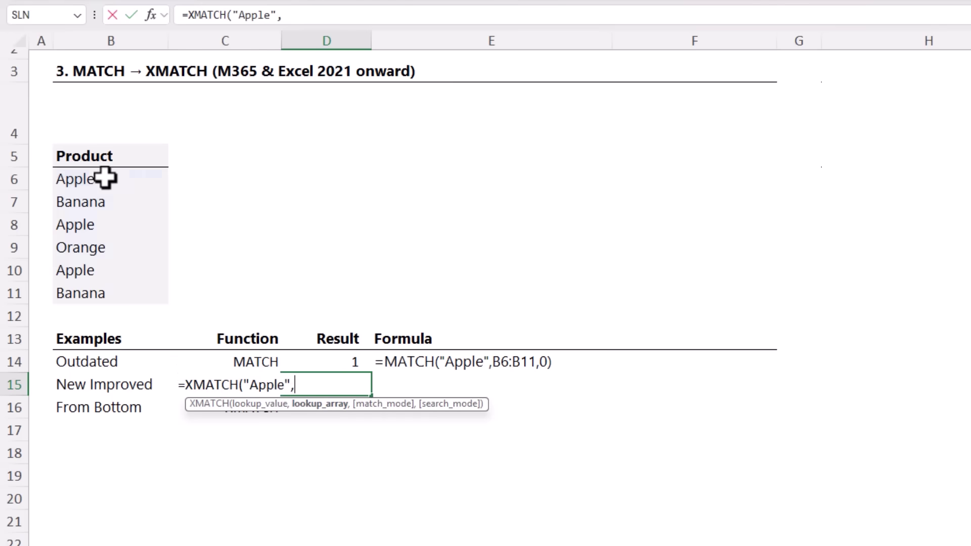
{"action": "left_click_drag", "start_coordinate": [105, 178], "coordinate": [100, 292]}
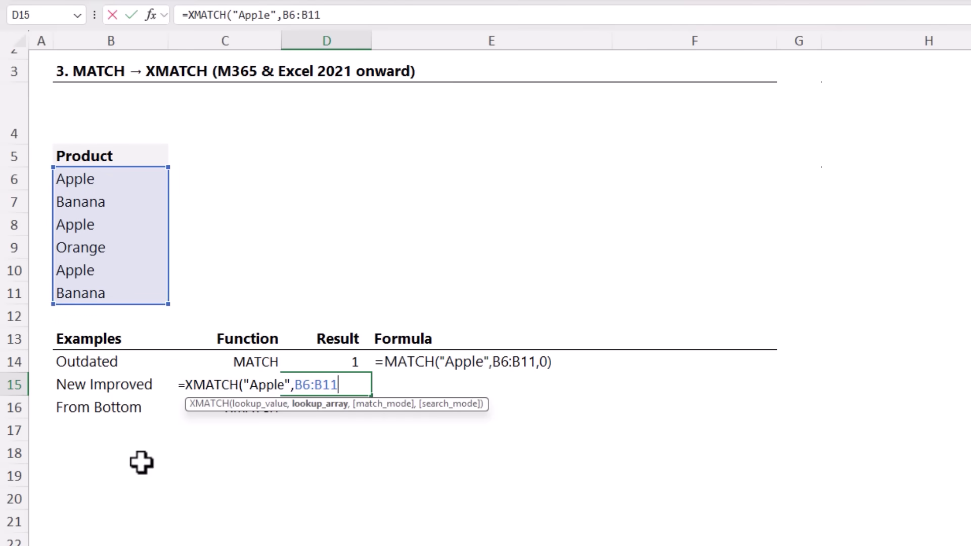
{"action": "type", "text": ")"}
{"action": "key", "text": "Return"}
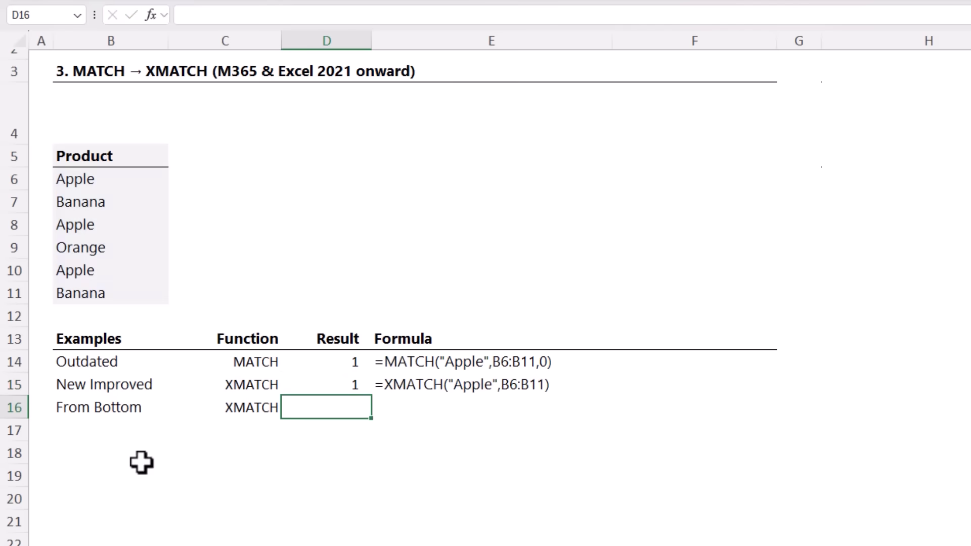
{"action": "key", "text": "Up"}
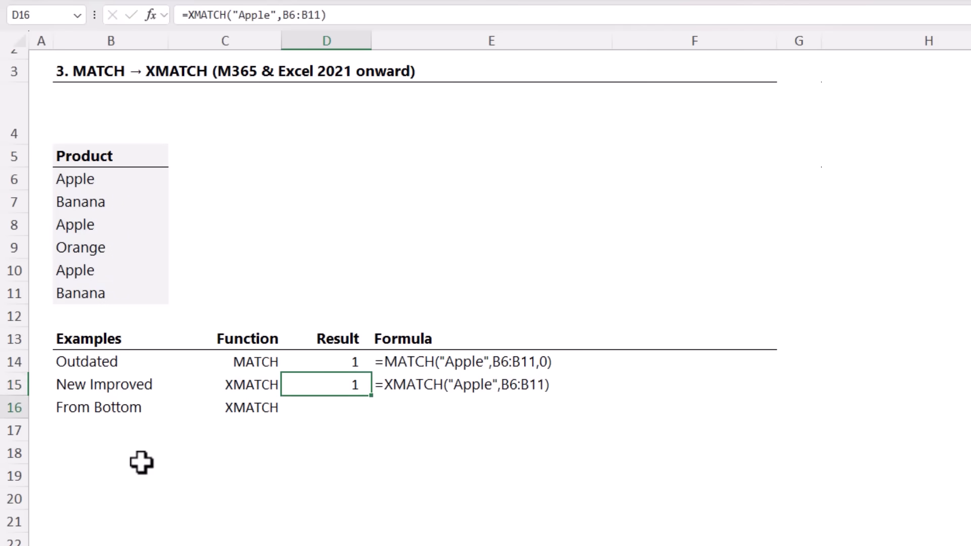
In D16, find the position of Apple searching last-to-first with =XMATCH("Apple",B6:B11,,-1).
{"action": "key", "text": "Down"}
{"action": "type", "text": "=xm"}
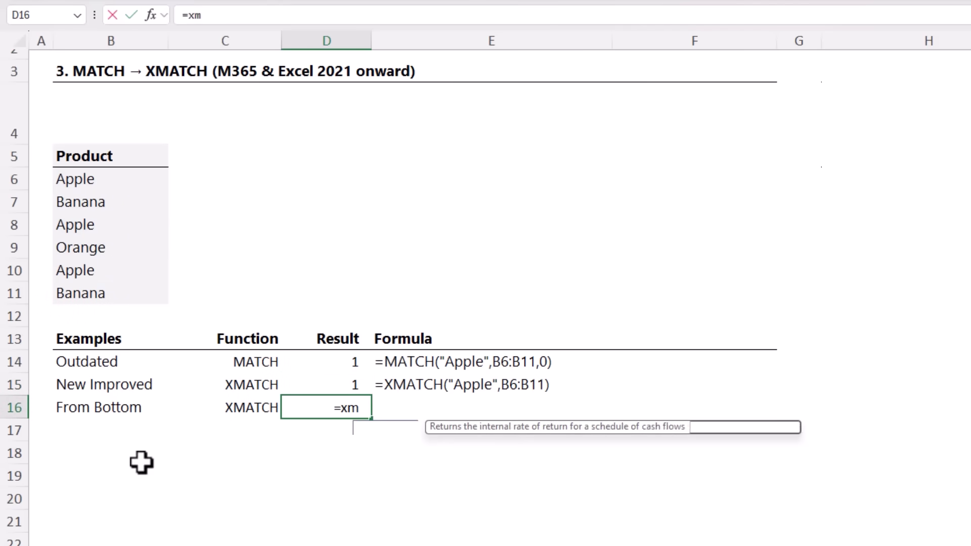
{"action": "key", "text": "Tab"}
{"action": "type", "text": "\"Apple\","}
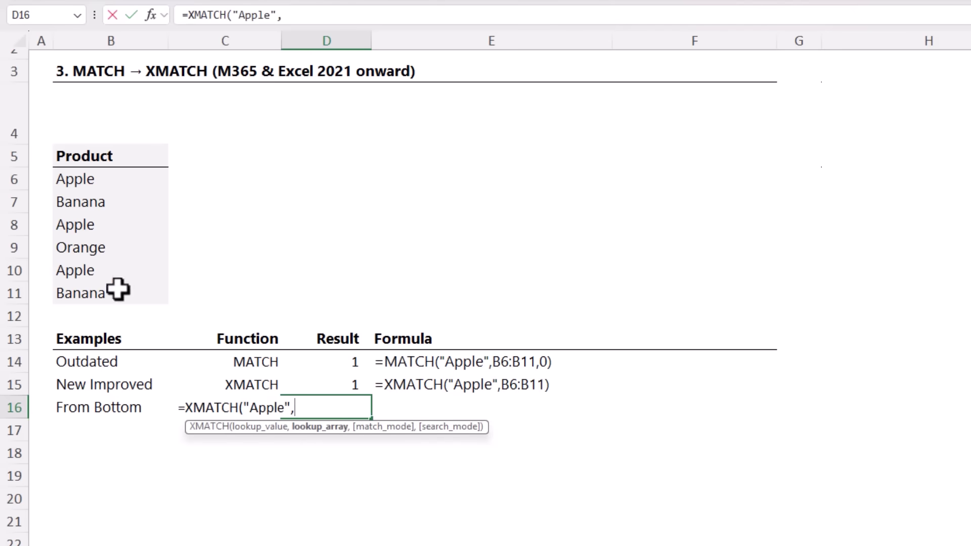
{"action": "left_click_drag", "start_coordinate": [102, 182], "coordinate": [100, 296]}
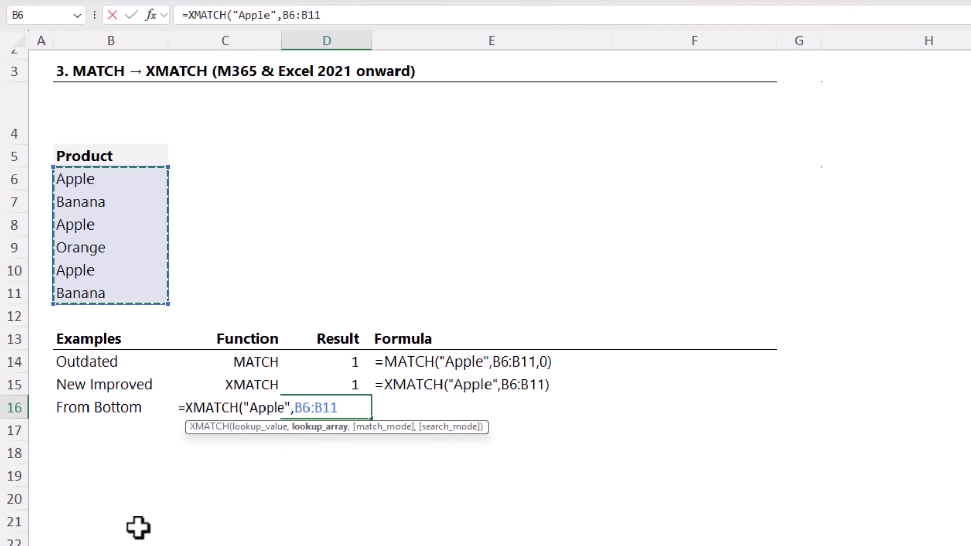
{"action": "type", "text": ","}
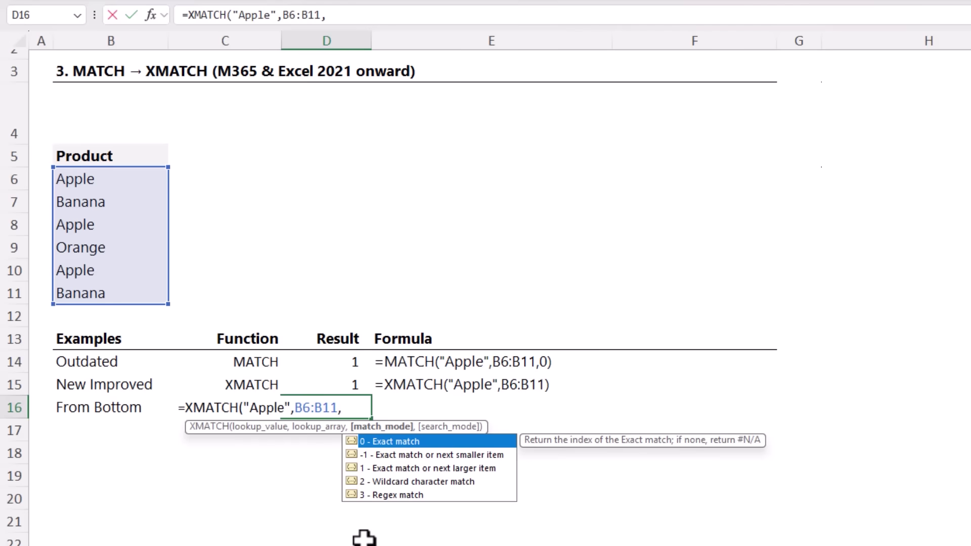
{"action": "key", "text": "Down"}
{"action": "key", "text": "Down"}
{"action": "key", "text": "Down"}
{"action": "key", "text": "Down"}
{"action": "key", "text": "Up"}
{"action": "key", "text": "Up"}
{"action": "key", "text": "Up"}
{"action": "key", "text": "Up"}
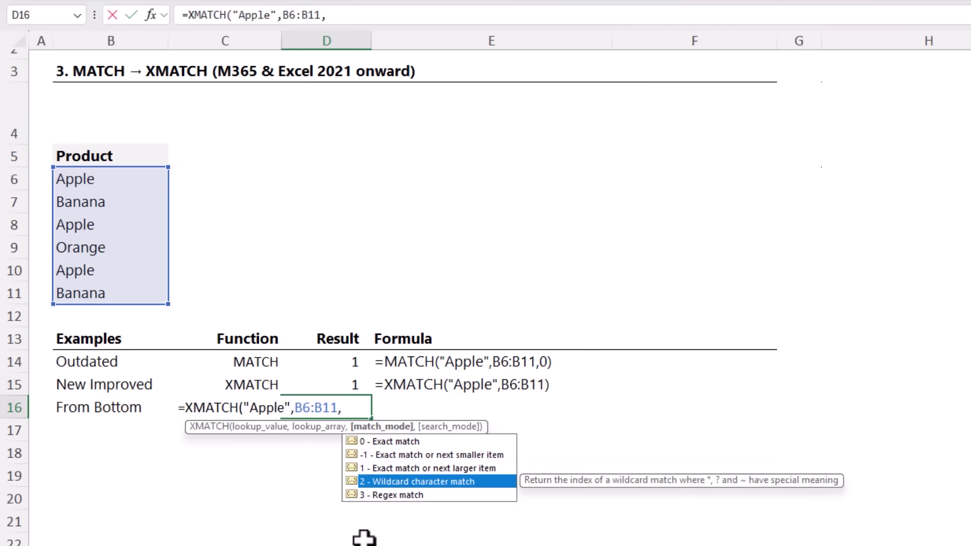
{"action": "type", "text": ","}
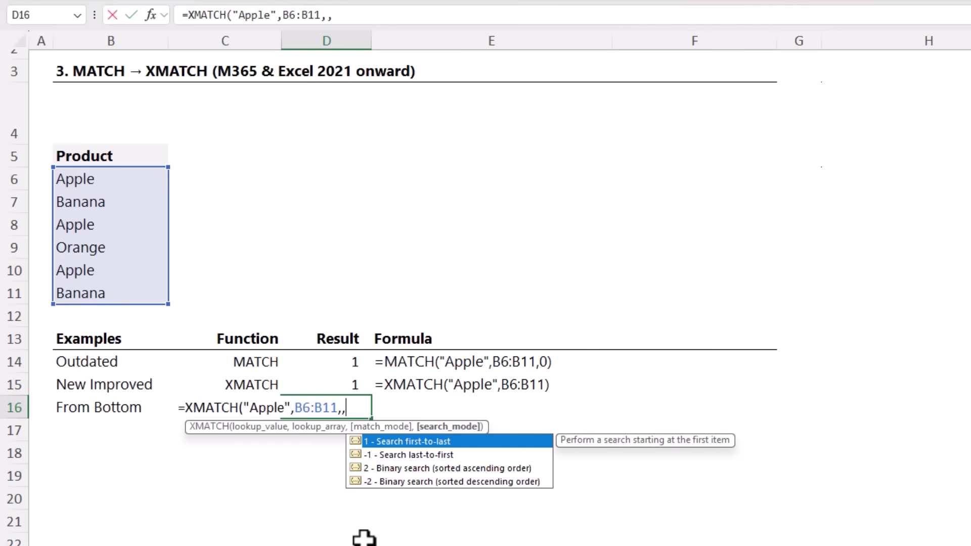
{"action": "key", "text": "Down"}
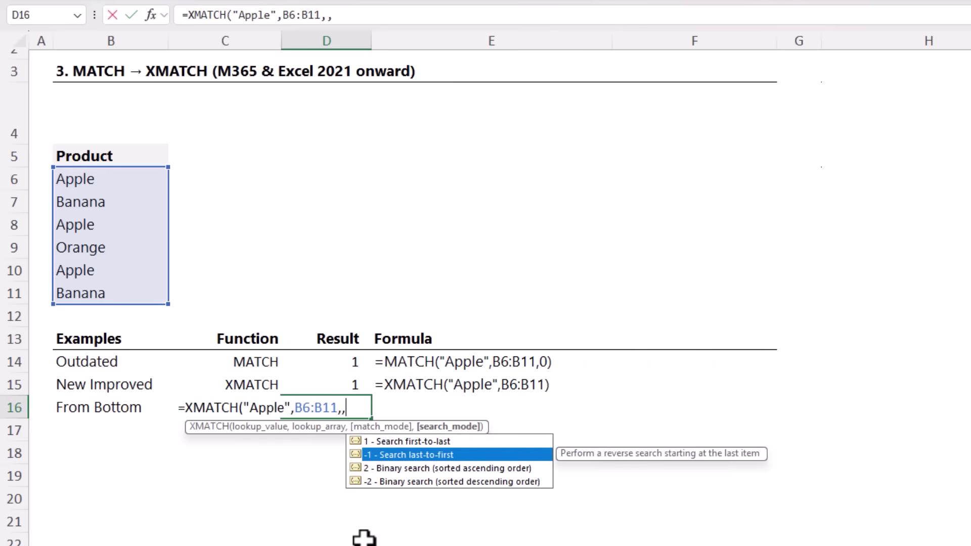
{"action": "type", "text": "-1"}
{"action": "type", "text": ")"}
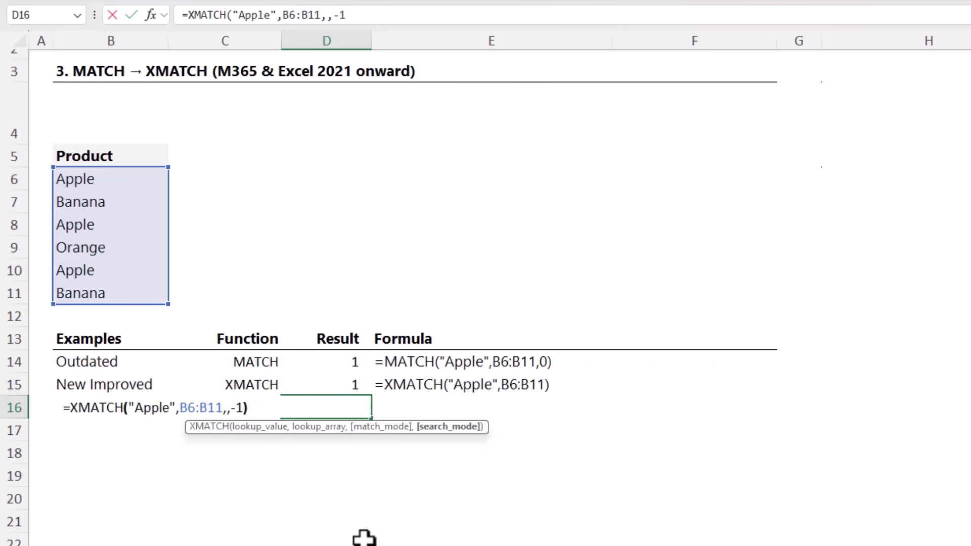
{"action": "key", "text": "Return"}
{"action": "key", "text": "Up"}
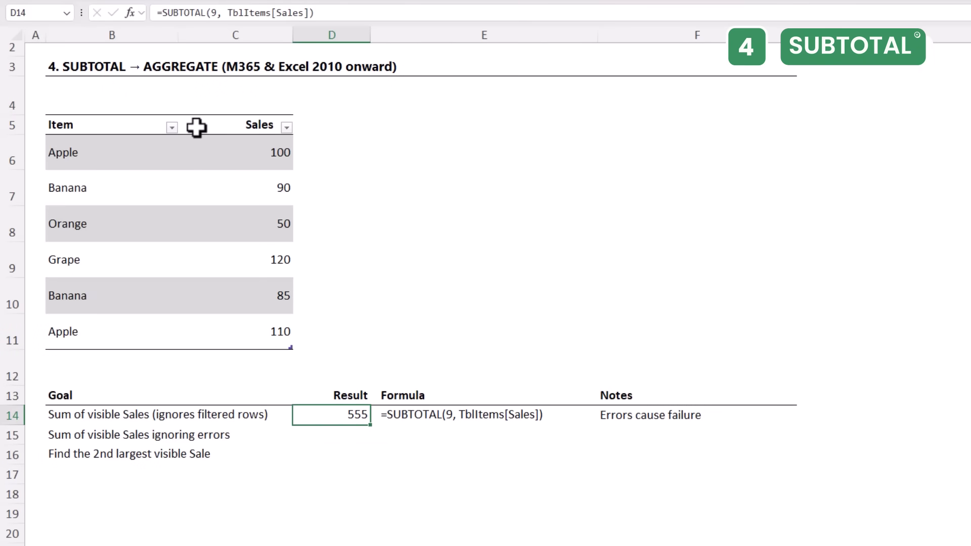
Filter the Item column of the sales table to exclude Banana.
{"action": "left_click", "coordinate": [172, 127]}
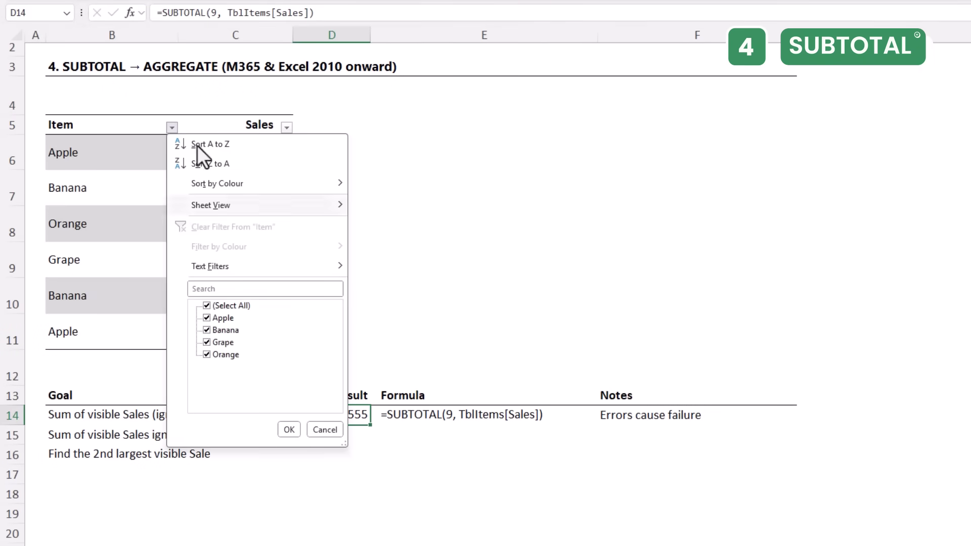
{"action": "left_click", "coordinate": [207, 330]}
{"action": "left_click", "coordinate": [284, 429]}
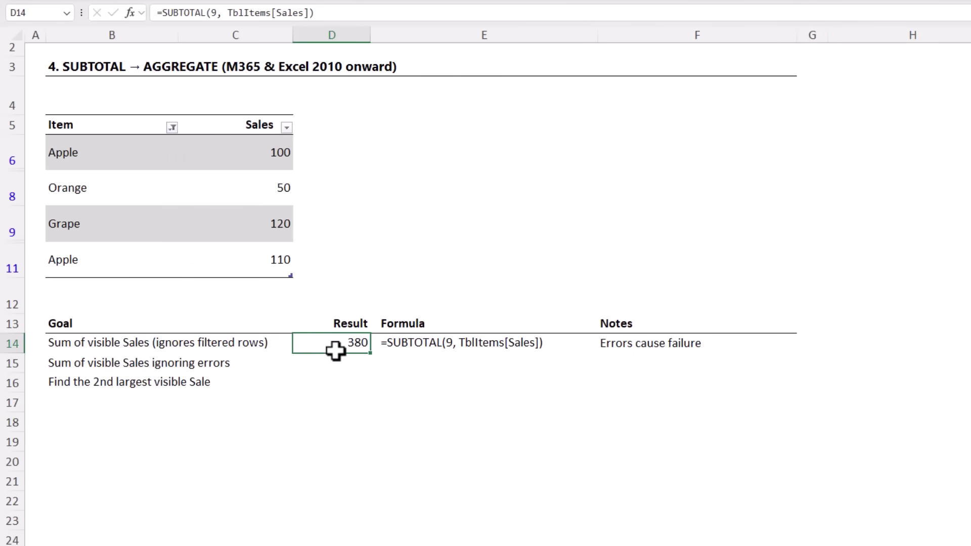
Replace Orange's sales value in C8 with =1/0 and check the SUBTOTAL result in D14.
{"action": "left_click", "coordinate": [279, 186]}
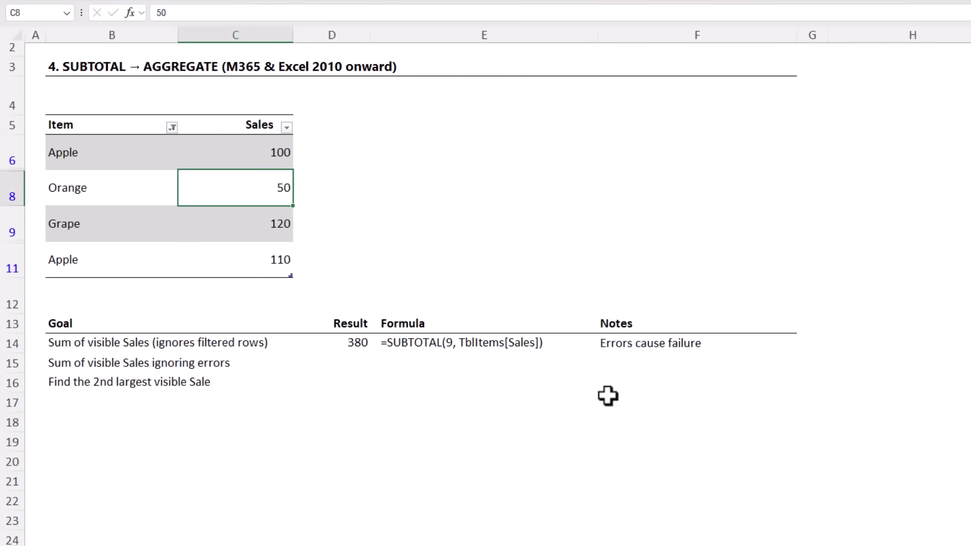
{"action": "type", "text": "=1/0"}
{"action": "key", "text": "Return"}
{"action": "key", "text": "Up"}
{"action": "left_click", "coordinate": [365, 344]}
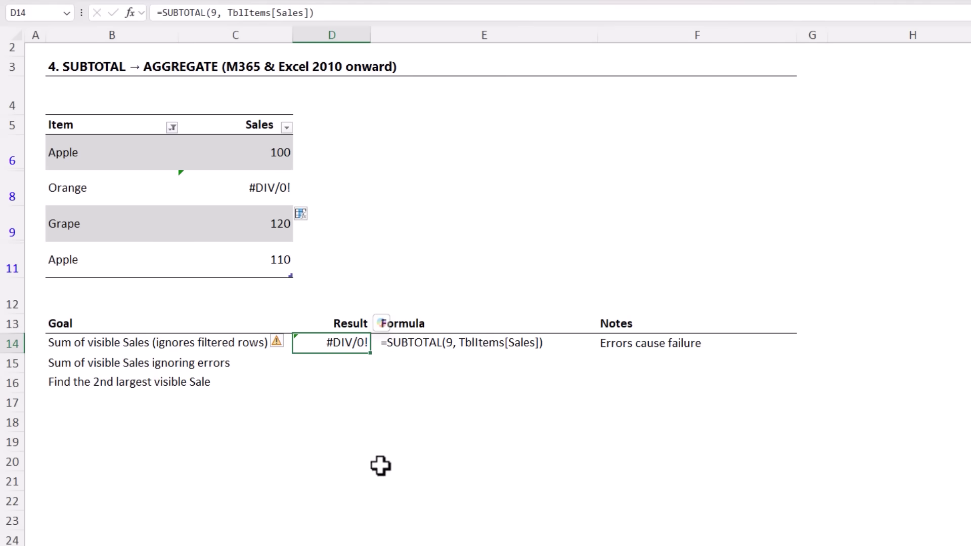
In D15, sum the visible sales ignoring hidden rows and error values with =AGGREGATE(9,7,TblItems[Sales]).
{"action": "key", "text": "Down"}
{"action": "type", "text": "=AGGREGATE("}
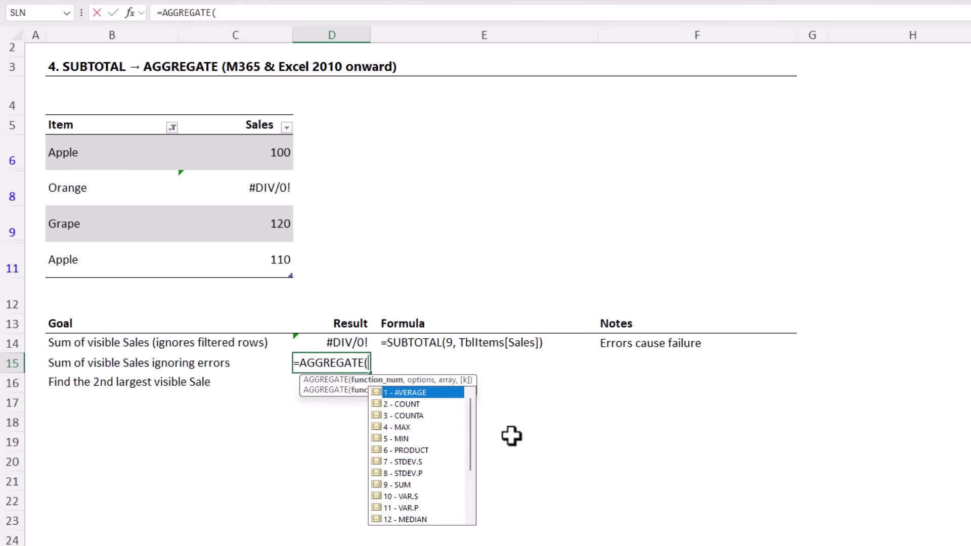
{"action": "scroll", "coordinate": [472, 423], "scroll_direction": "down", "scroll_amount": 2}
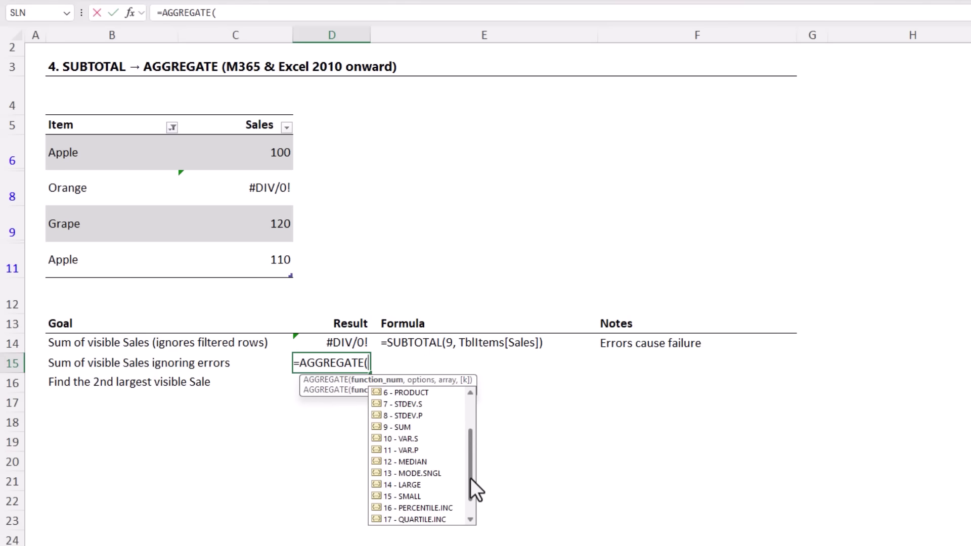
{"action": "left_click", "coordinate": [430, 428]}
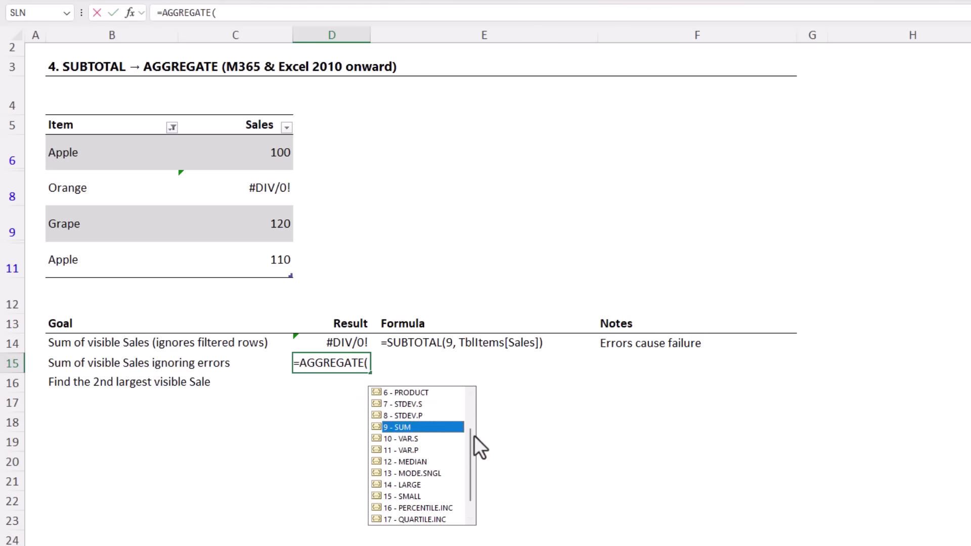
{"action": "key", "text": "Tab"}
{"action": "type", "text": ","}
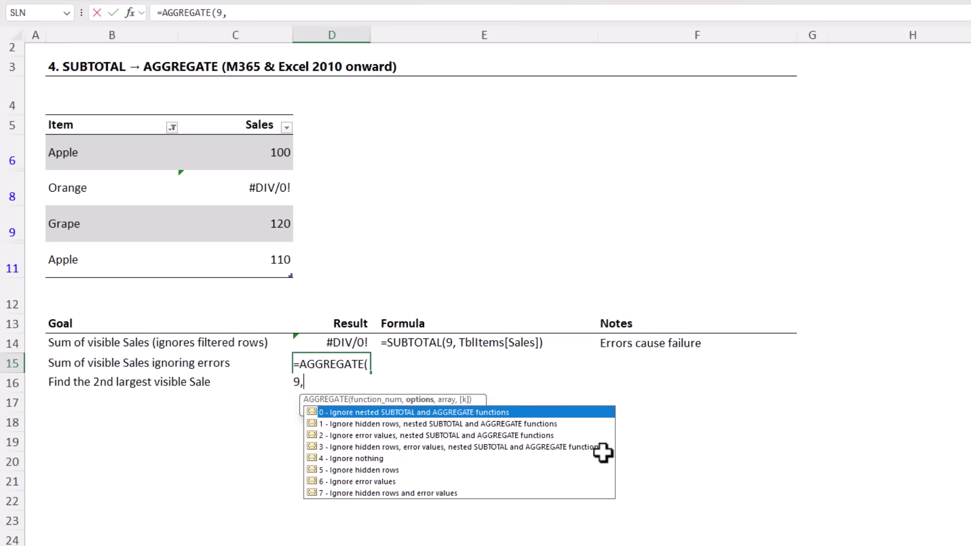
{"action": "key", "text": "Down"}
{"action": "key", "text": "Down"}
{"action": "key", "text": "Down"}
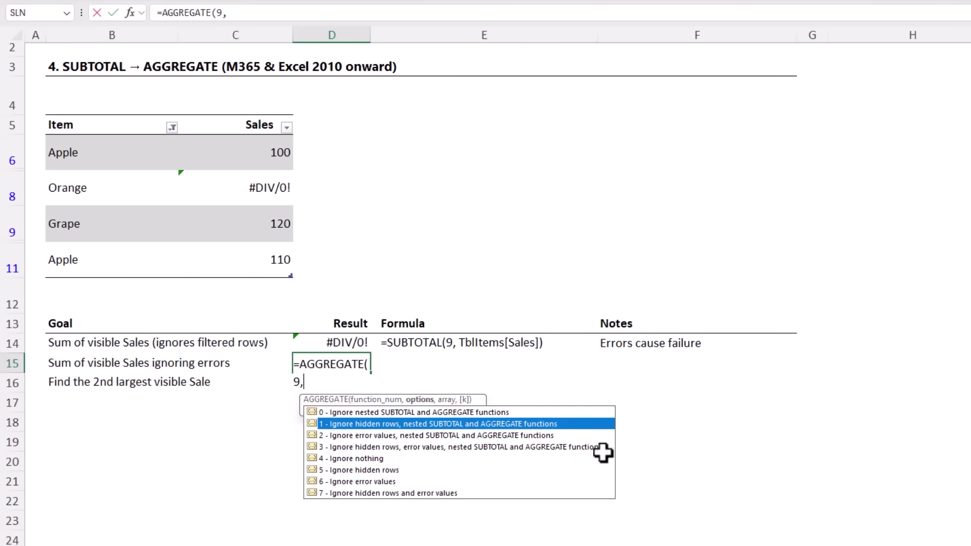
{"action": "key", "text": "Down"}
{"action": "key", "text": "Down"}
{"action": "key", "text": "Down"}
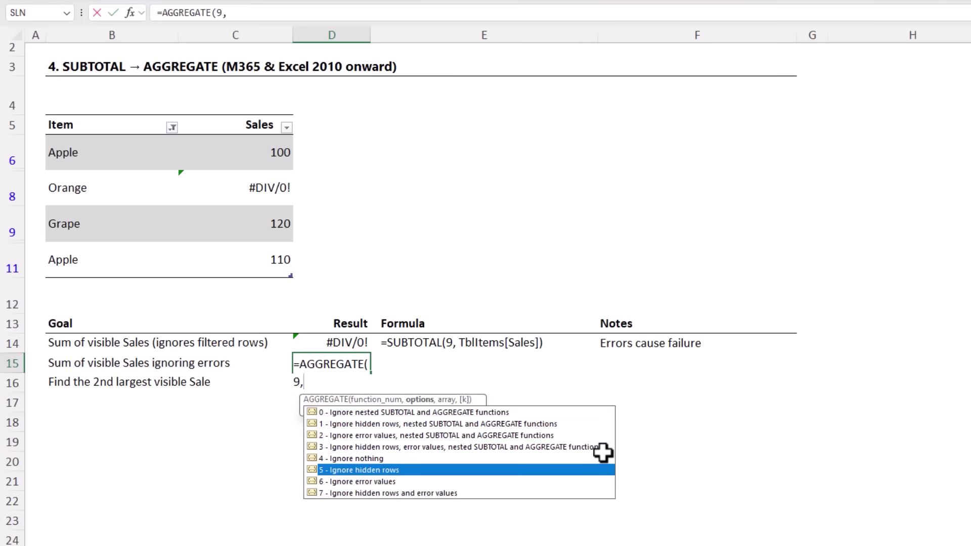
{"action": "key", "text": "Down"}
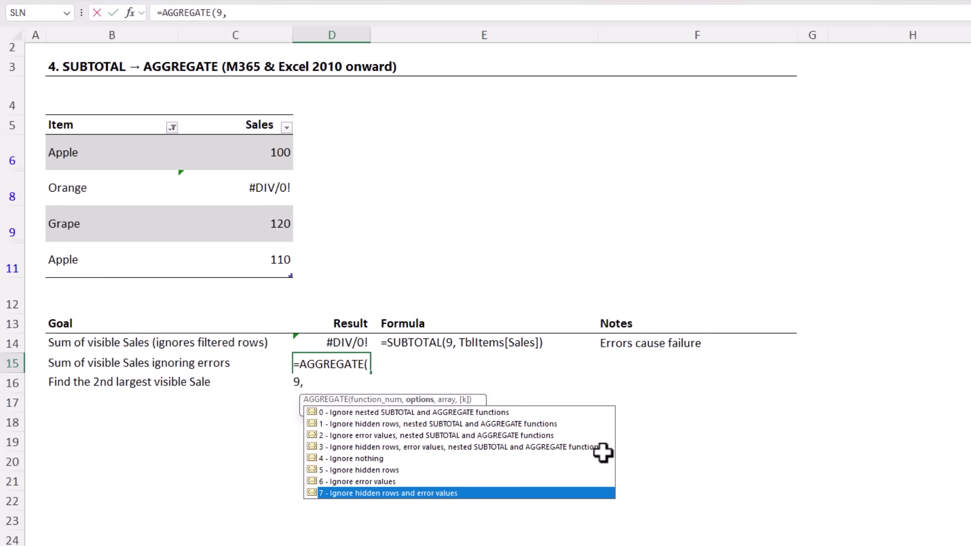
{"action": "key", "text": "Tab"}
{"action": "type", "text": ","}
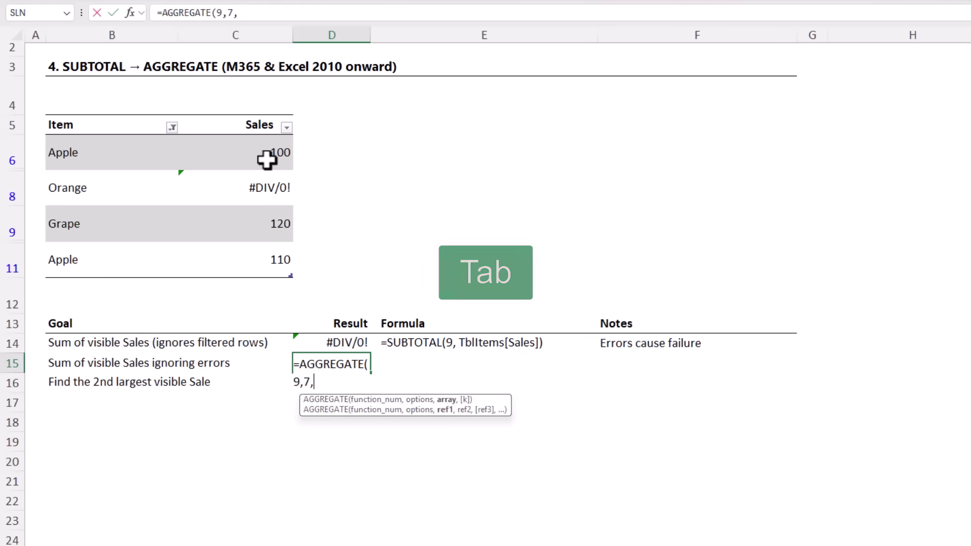
{"action": "left_click_drag", "start_coordinate": [266, 158], "coordinate": [252, 271]}
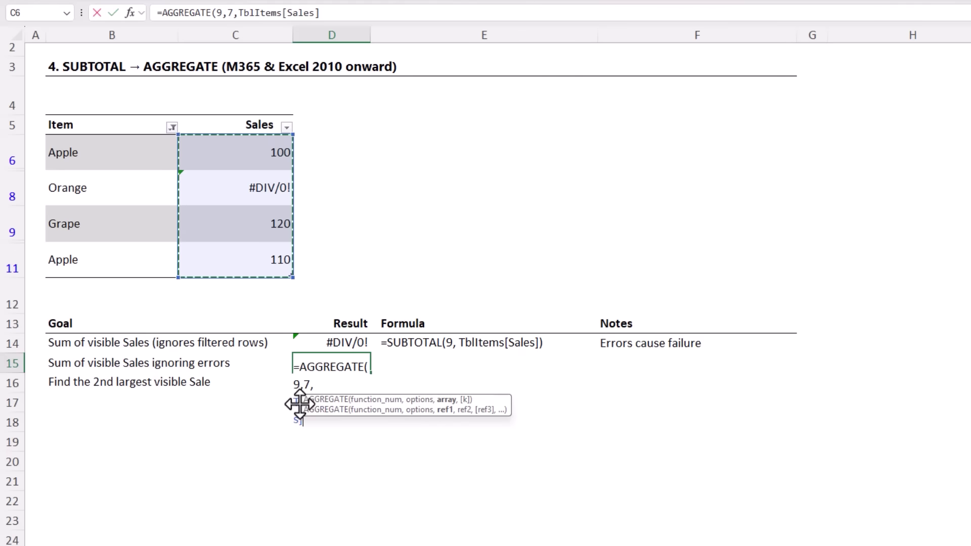
{"action": "type", "text": ")"}
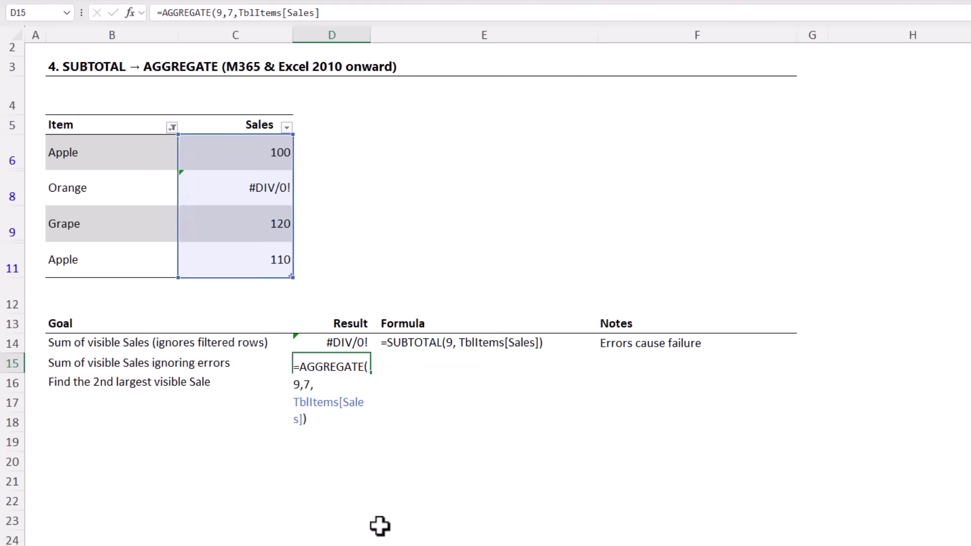
{"action": "key", "text": "ctrl+Return"}
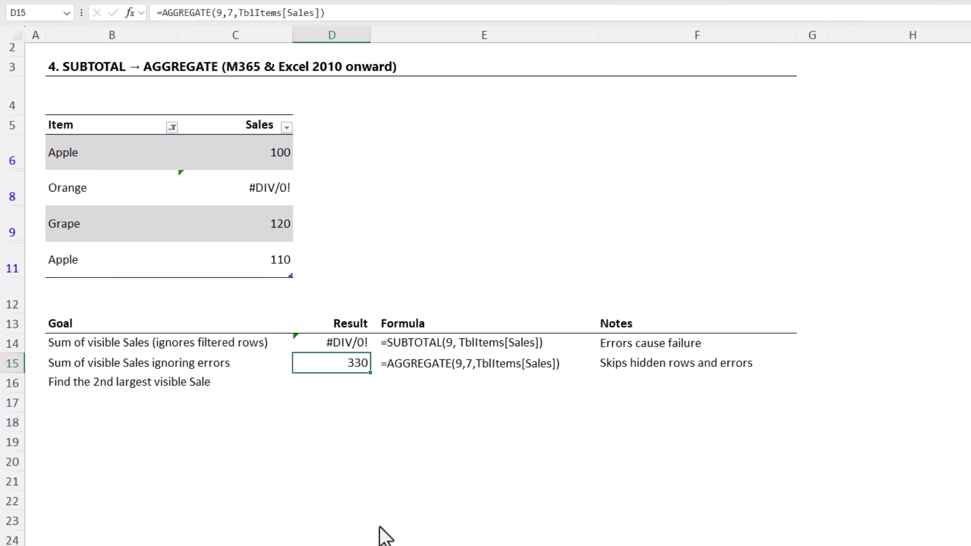
In D16, find the second largest visible sale ignoring hidden rows and errors with =AGGREGATE(14,7,TblItems[Sales],2).
{"action": "left_click", "coordinate": [311, 386]}
{"action": "type", "text": "=agg"}
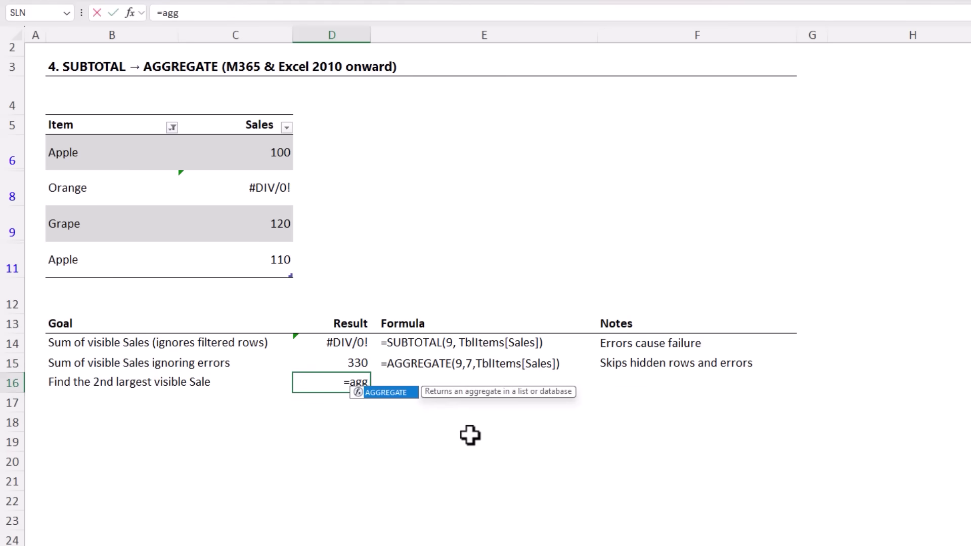
{"action": "key", "text": "Tab"}
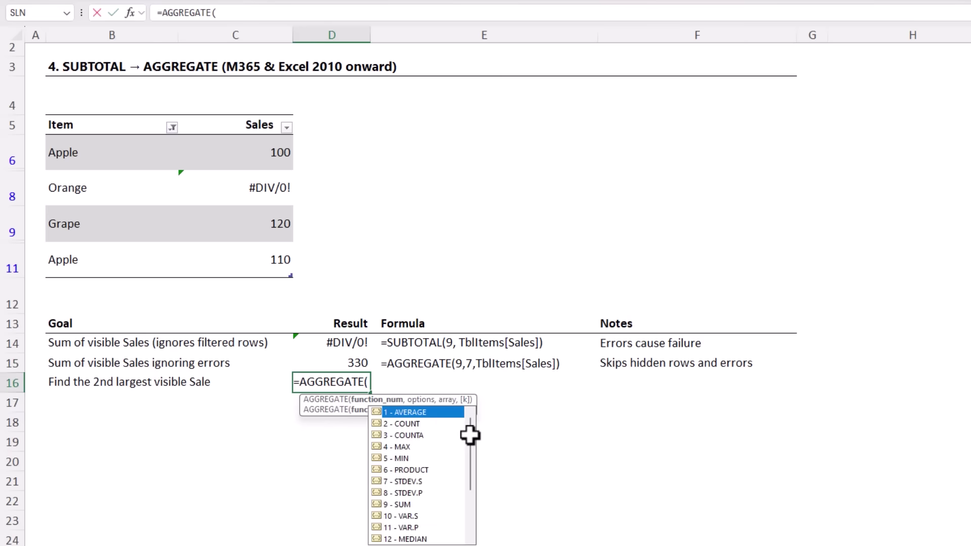
{"action": "left_click_drag", "start_coordinate": [471, 435], "coordinate": [470, 456]}
{"action": "left_click", "coordinate": [423, 529]}
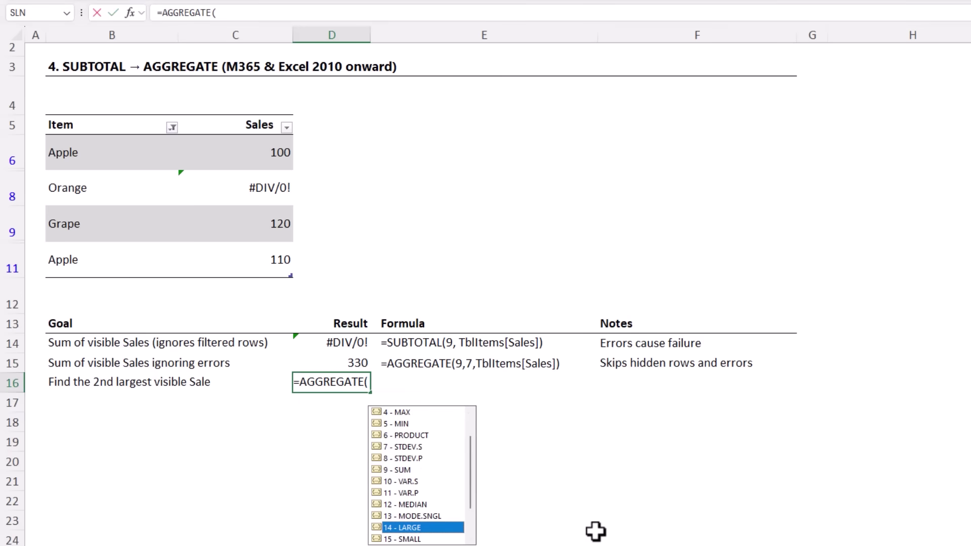
{"action": "key", "text": "Tab"}
{"action": "type", "text": ","}
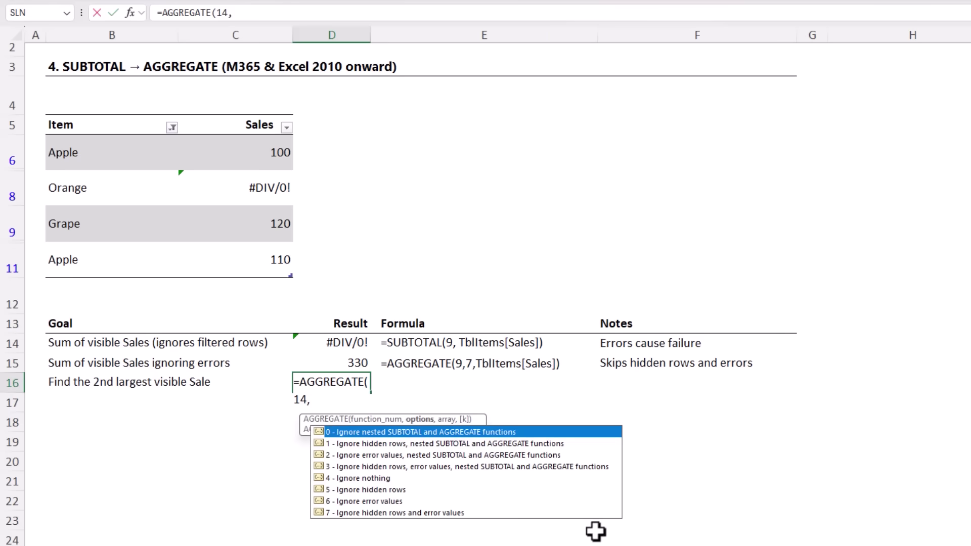
{"action": "type", "text": "7,"}
{"action": "left_click_drag", "start_coordinate": [278, 161], "coordinate": [314, 255]}
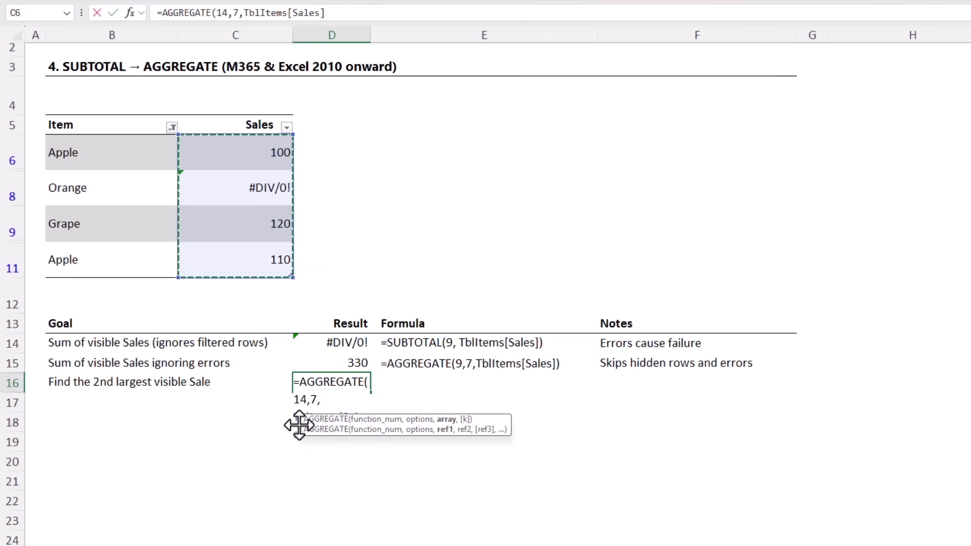
{"action": "left_click_drag", "start_coordinate": [299, 425], "coordinate": [305, 320]}
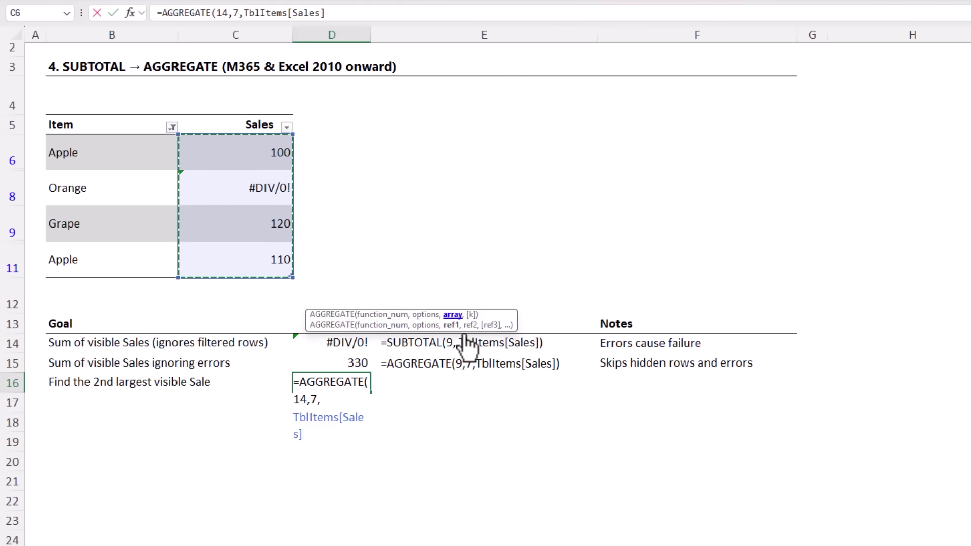
{"action": "type", "text": ","}
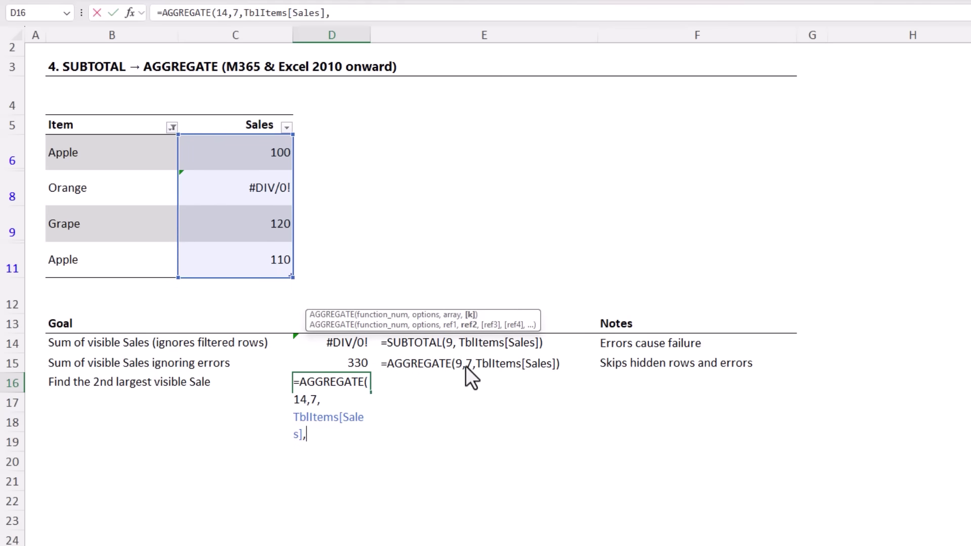
{"action": "type", "text": "2)"}
{"action": "key", "text": "Return"}
{"action": "key", "text": "Up"}
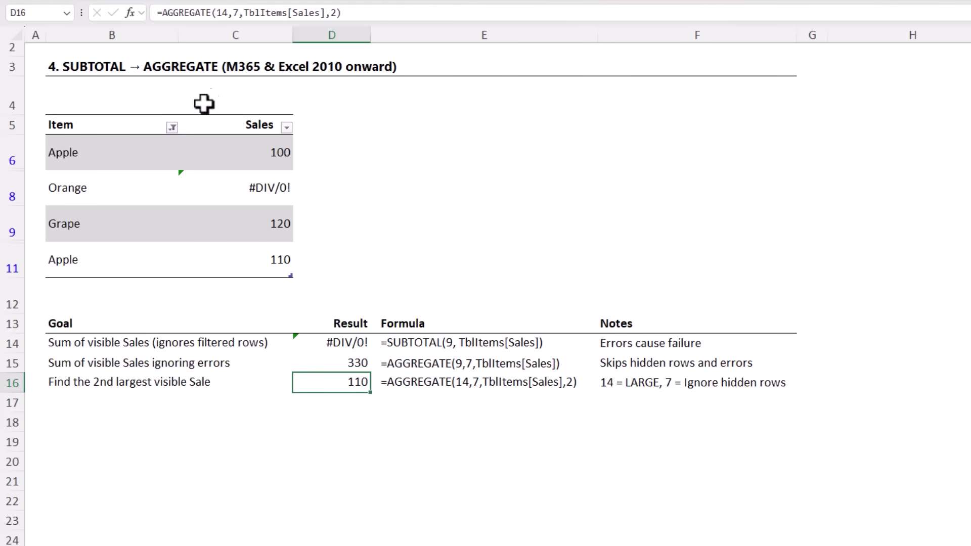
Change the Item column filter of the sales table to exclude Apple and include Banana again.
{"action": "left_click", "coordinate": [172, 128]}
{"action": "left_click", "coordinate": [206, 317]}
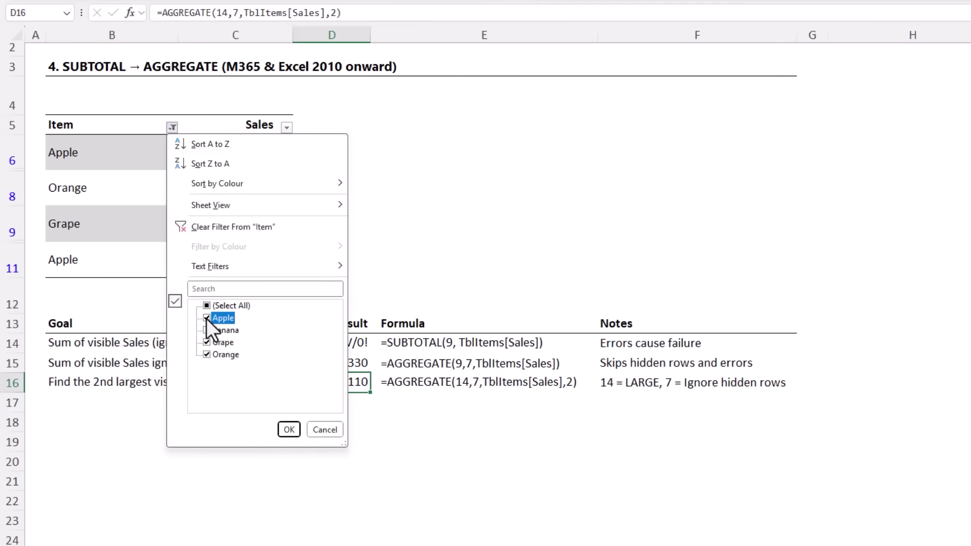
{"action": "left_click", "coordinate": [207, 329]}
{"action": "left_click", "coordinate": [292, 432]}
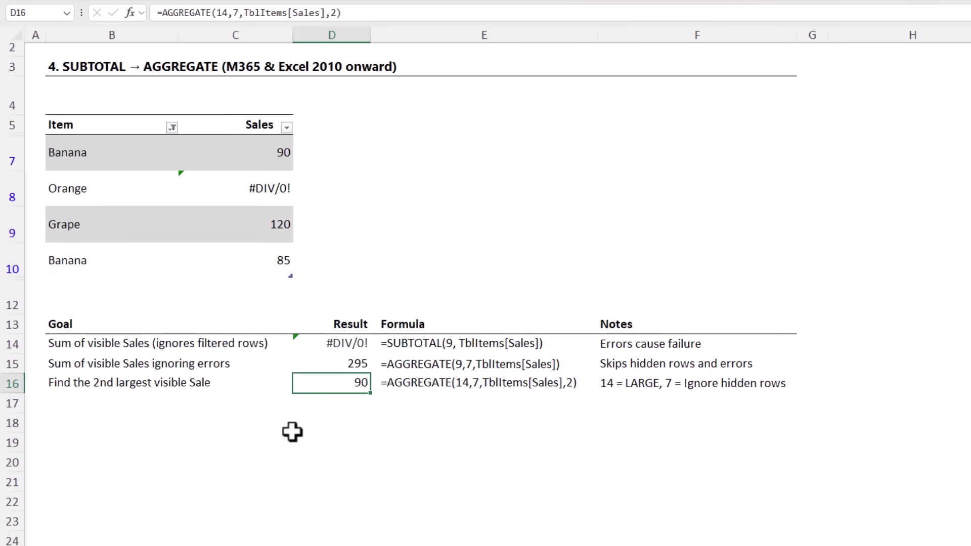
{"action": "left_click", "coordinate": [263, 152]}
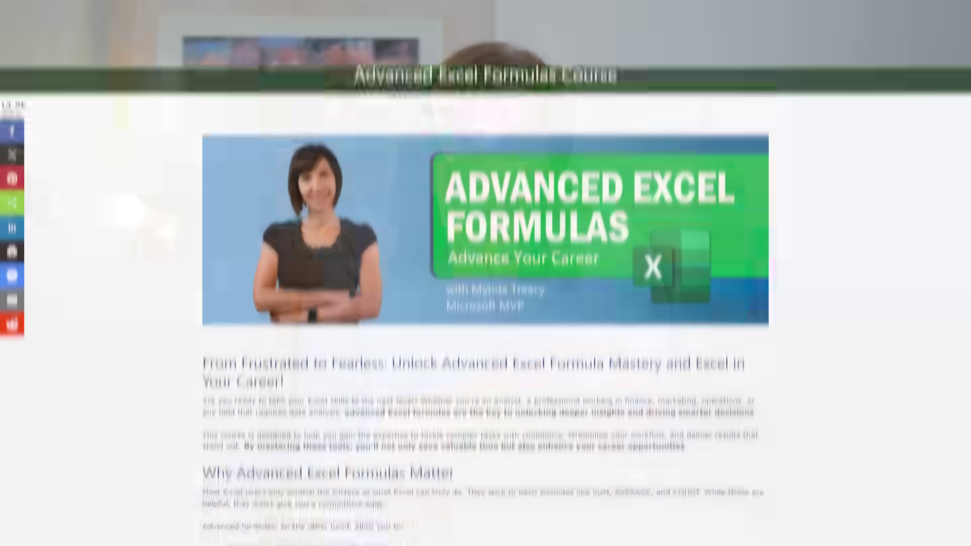
{"action": "scroll", "coordinate": [384, 273], "scroll_direction": "down", "scroll_amount": 5}
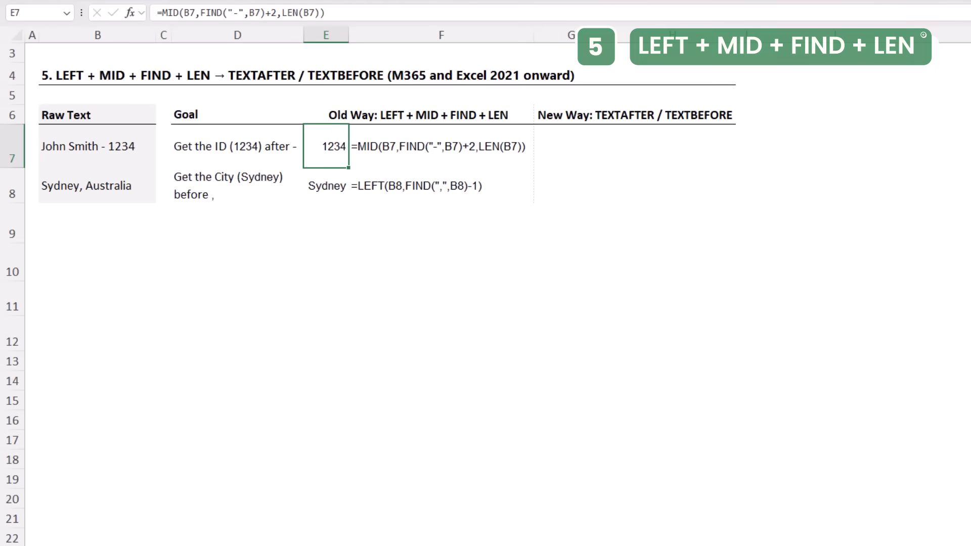
In G7, extract the ID after the dash from the raw text with =TEXTAFTER(B7,"- ").
{"action": "key", "text": "Right"}
{"action": "key", "text": "Right"}
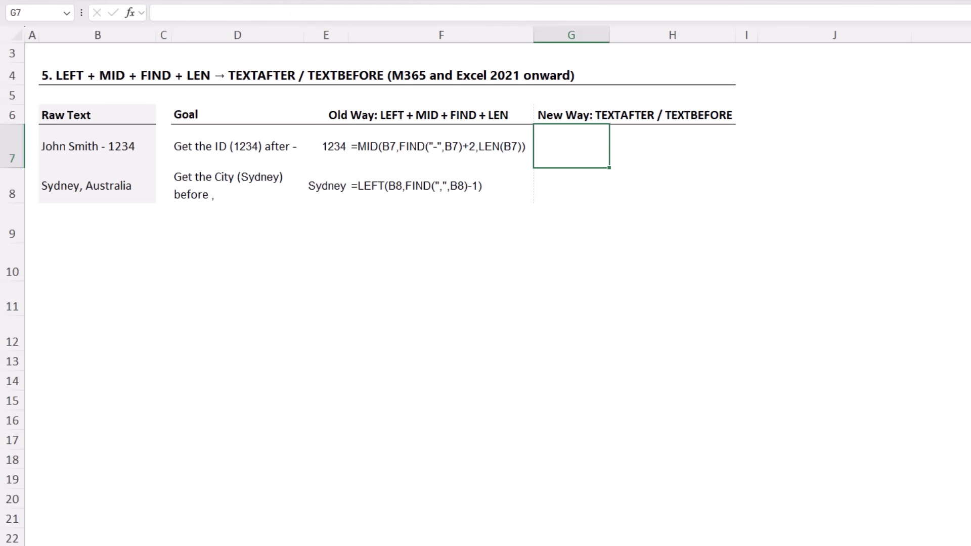
{"action": "type", "text": "=texta"}
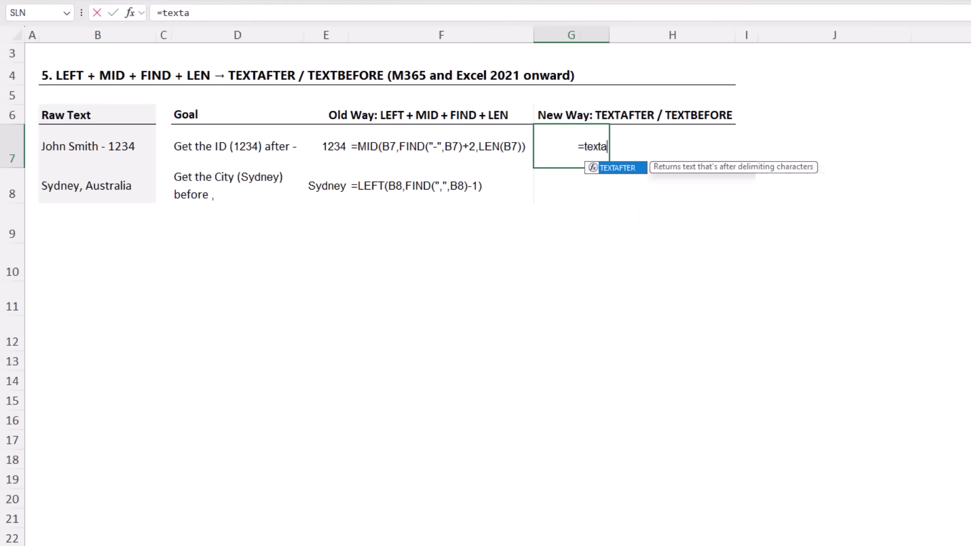
{"action": "key", "text": "Tab"}
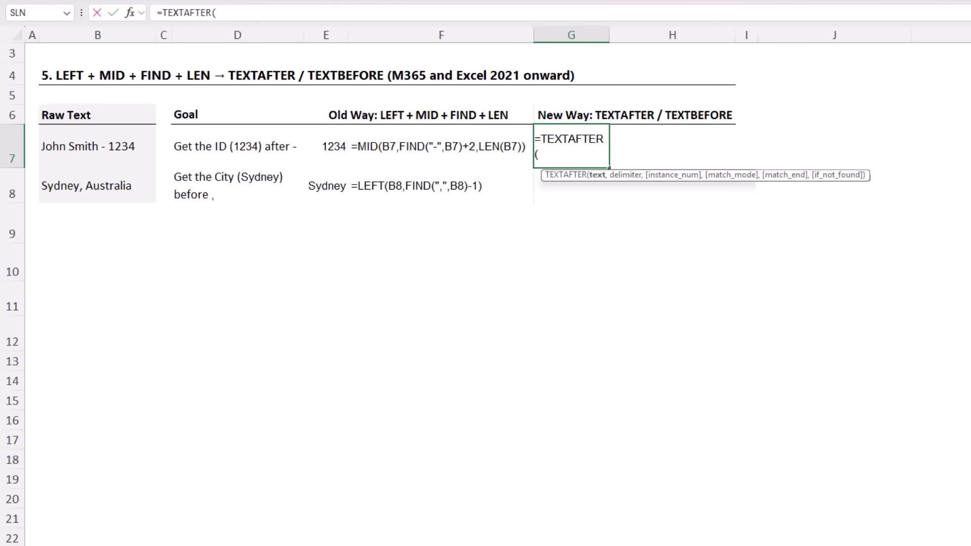
{"action": "left_click", "coordinate": [68, 144]}
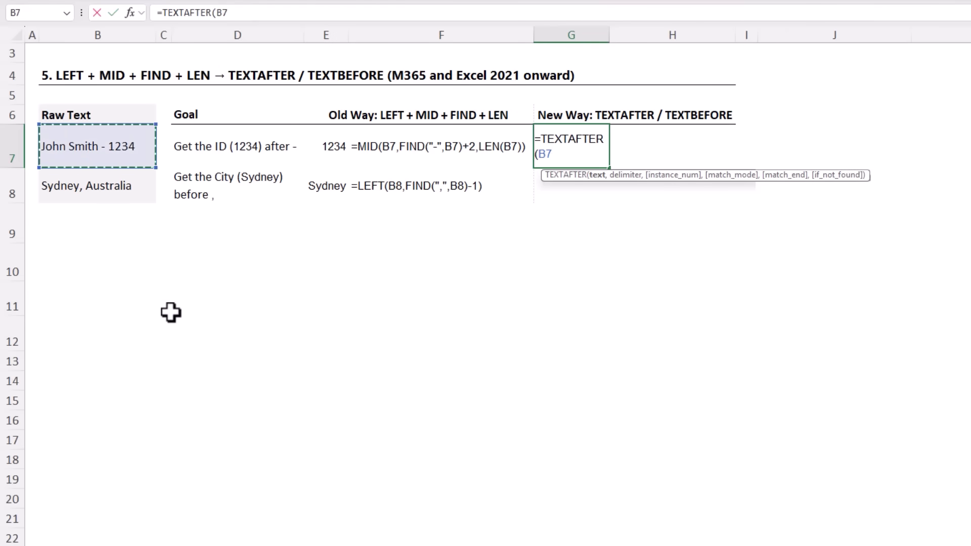
{"action": "type", "text": ",\""}
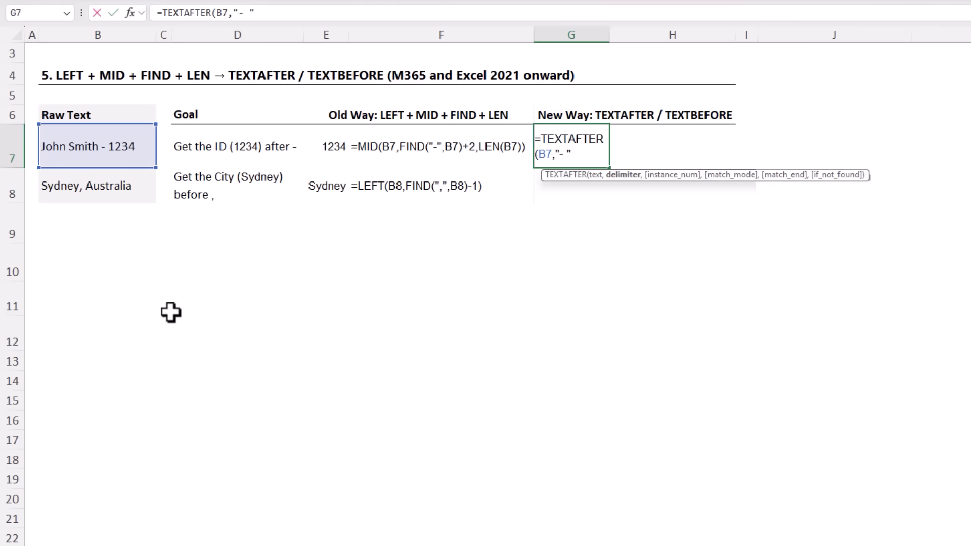
{"action": "type", "text": "- \")"}
{"action": "key", "text": "Return"}
{"action": "key", "text": "Up"}
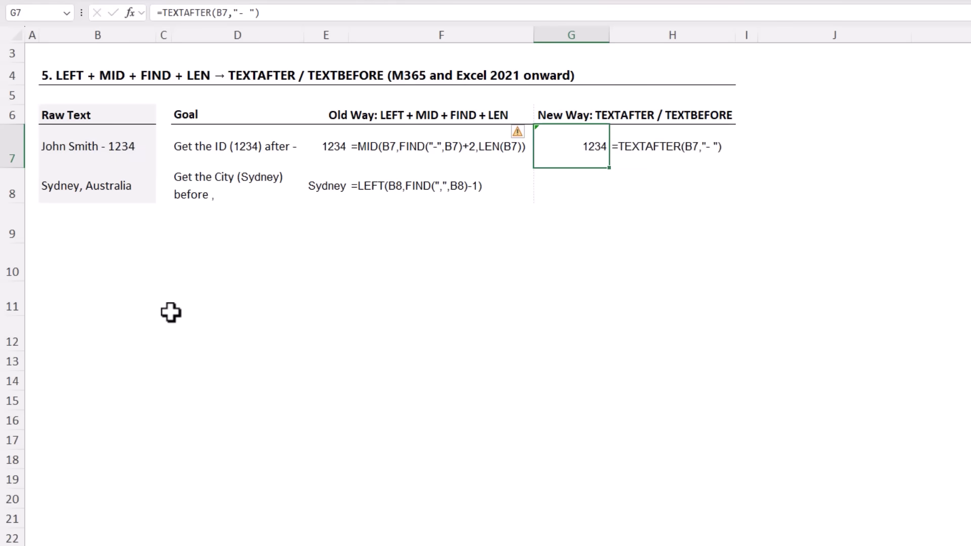
In G8, extract the city before the comma from the raw text with =TEXTBEFORE(B8,",").
{"action": "key", "text": "Down"}
{"action": "type", "text": "=textb"}
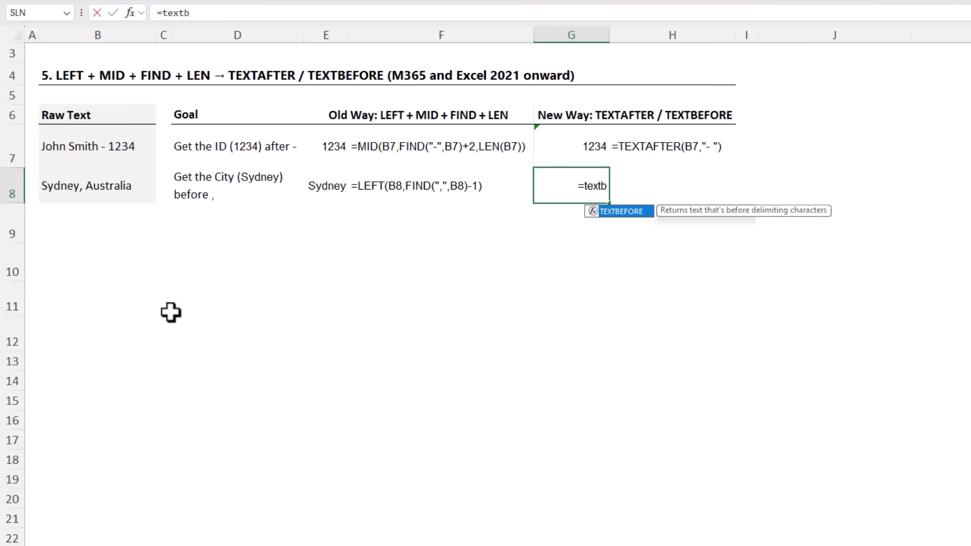
{"action": "key", "text": "Tab"}
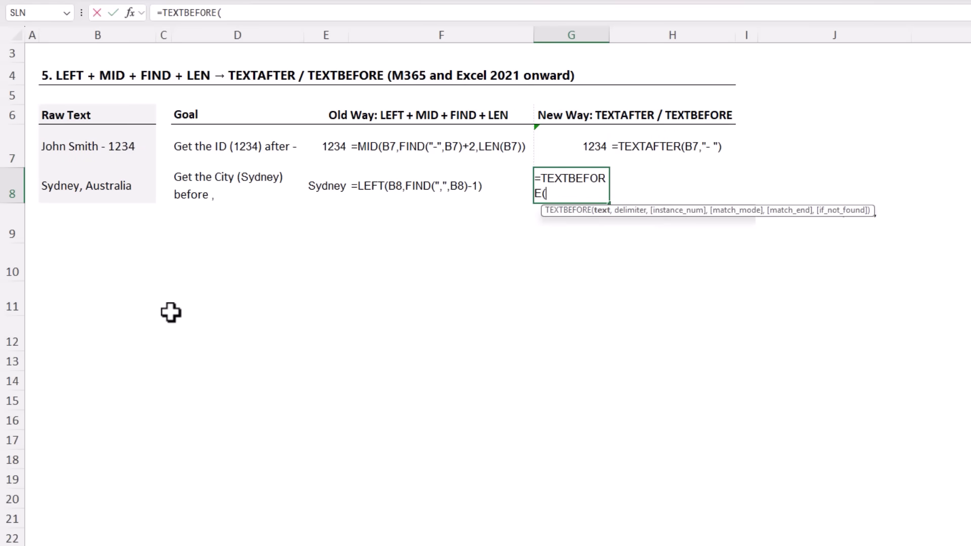
{"action": "left_click", "coordinate": [65, 185]}
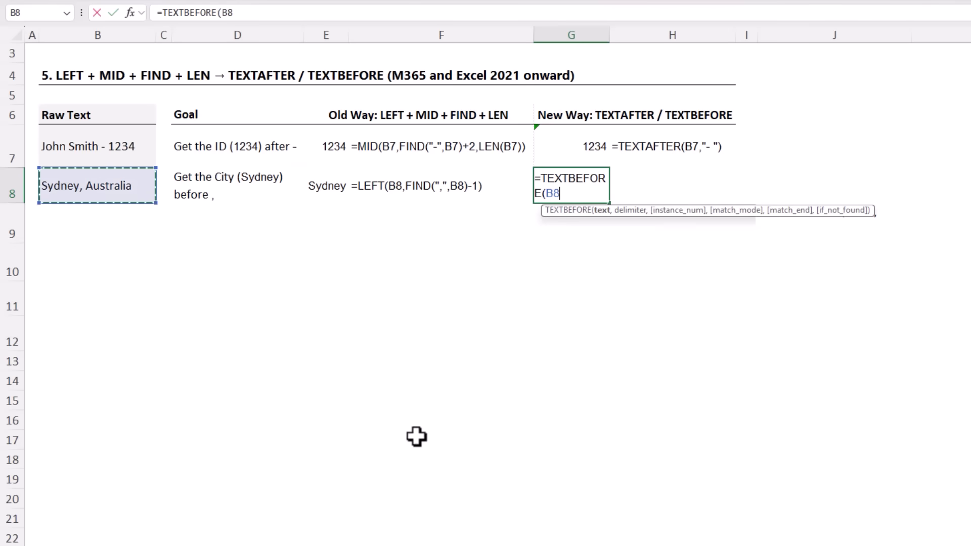
{"action": "type", "text": ",\",\""}
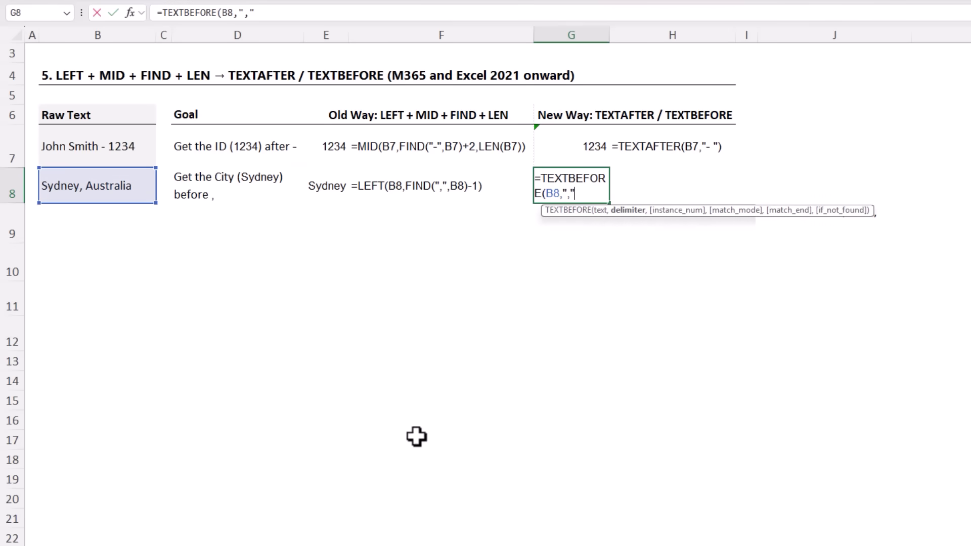
{"action": "type", "text": ")"}
{"action": "key", "text": "Return"}
{"action": "key", "text": "Up"}
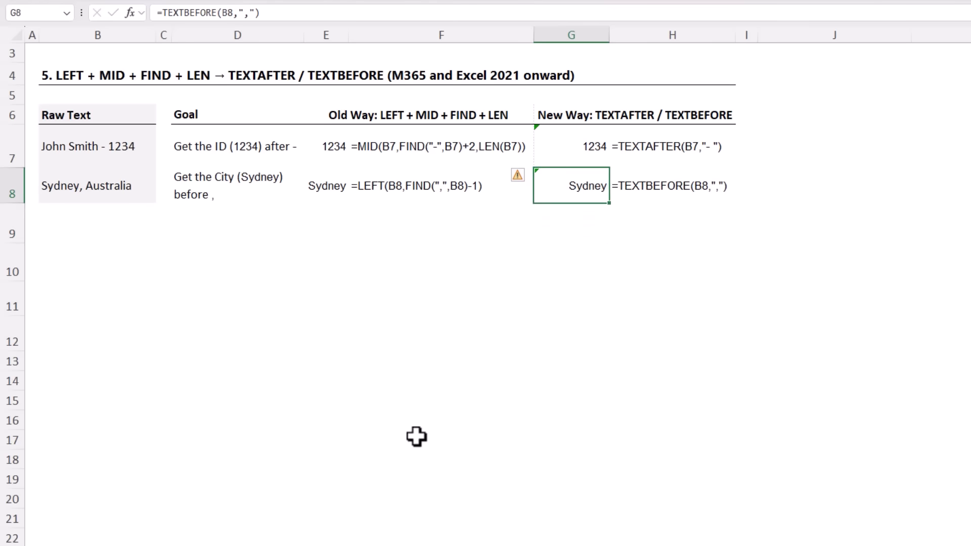
Review the optional arguments of the TEXTBEFORE formula in G8, starting with the instance number.
{"action": "key", "text": "F2"}
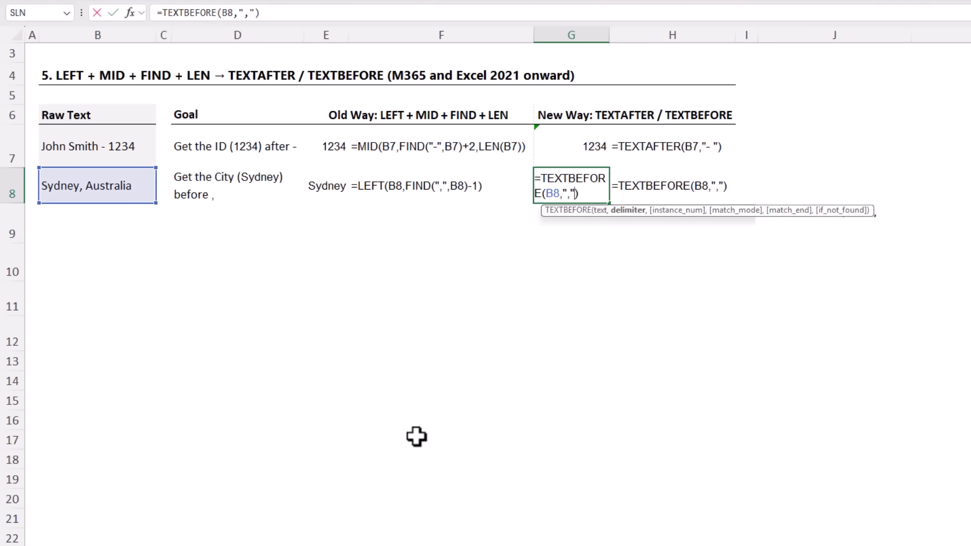
{"action": "type", "text": ","}
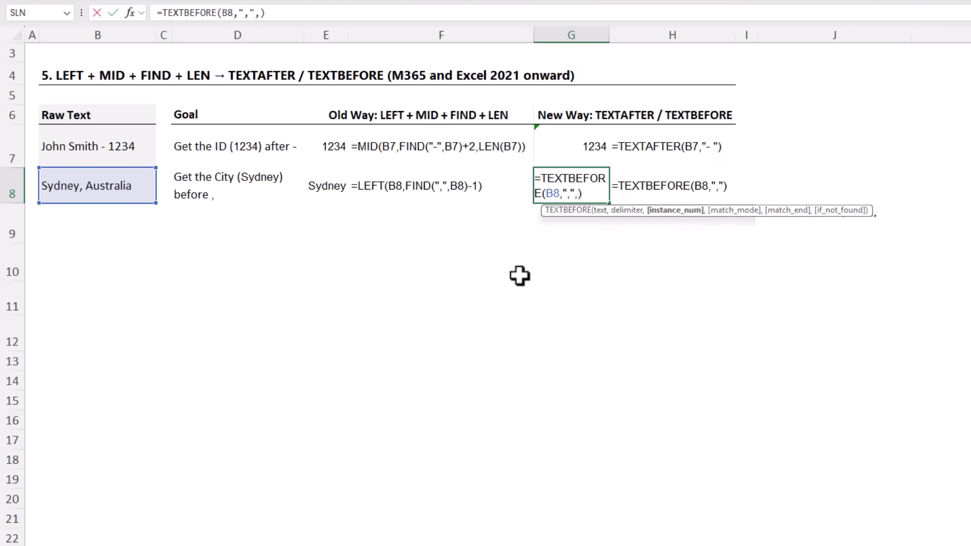
{"action": "key", "text": "ctrl+Return"}
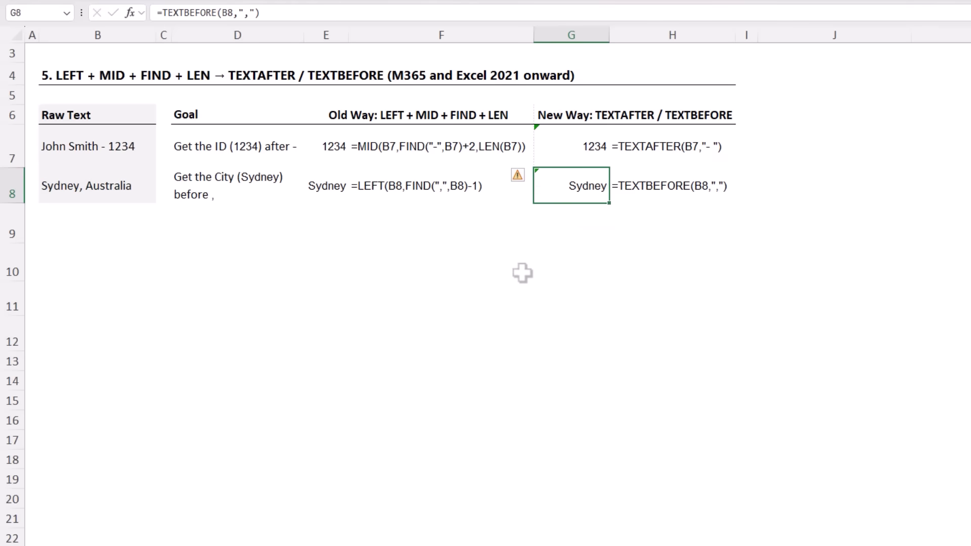
Begin a TEXTSPLIT formula in G9, below the TEXTBEFORE formula.
{"action": "key", "text": "Down"}
{"action": "type", "text": "=texts"}
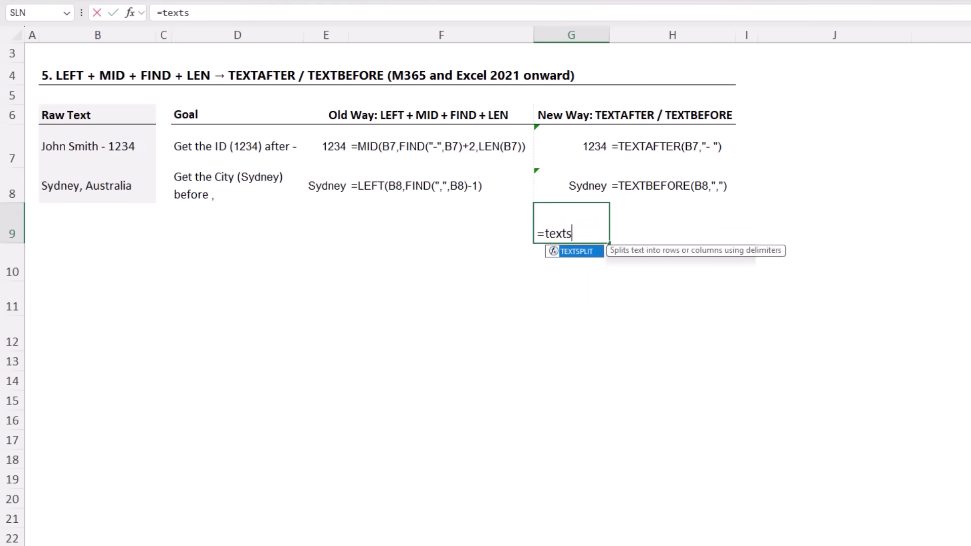
{"action": "key", "text": "Tab"}
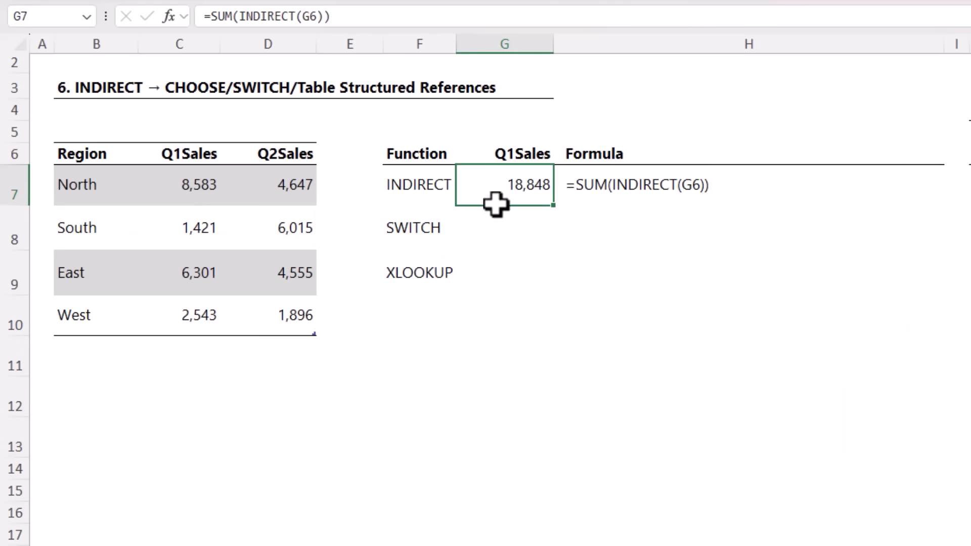
Switch the column name in G6 to Q2Sales and back to Q1Sales to test the INDIRECT sum.
{"action": "left_click", "coordinate": [508, 152]}
{"action": "left_click", "coordinate": [561, 156]}
{"action": "left_click", "coordinate": [529, 189]}
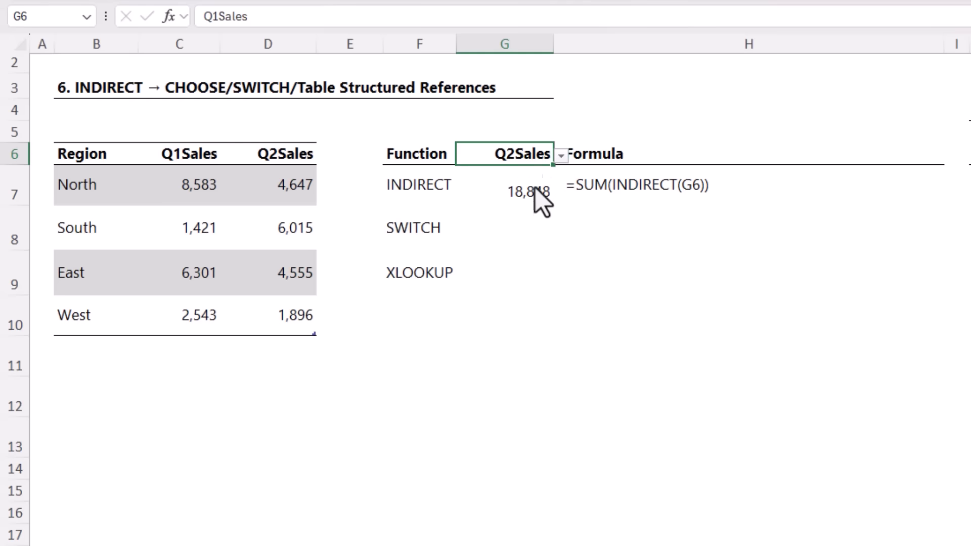
{"action": "left_click", "coordinate": [561, 156]}
{"action": "left_click", "coordinate": [531, 173]}
{"action": "key", "text": "Return"}
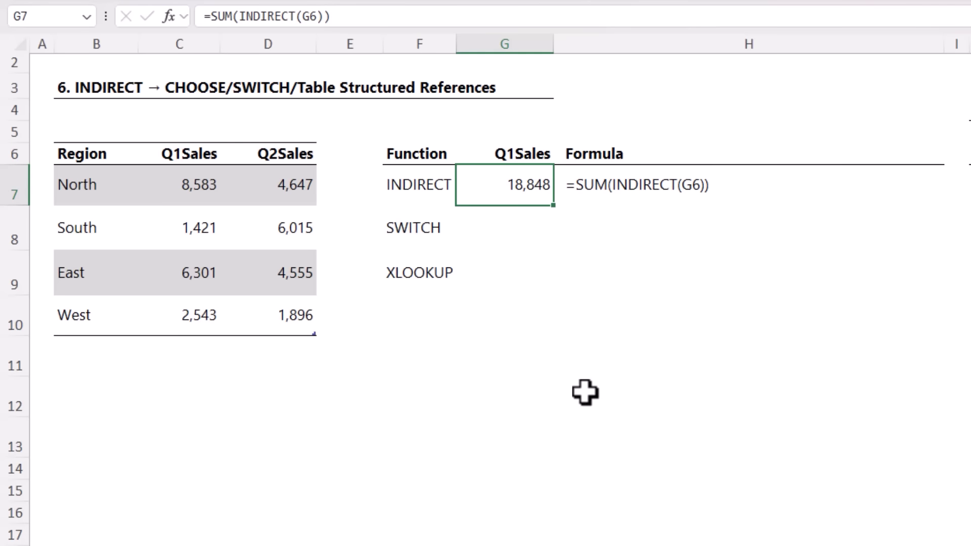
Select the Q1Sales and Q2Sales table columns in turn to check their defined range names.
{"action": "left_click", "coordinate": [192, 139]}
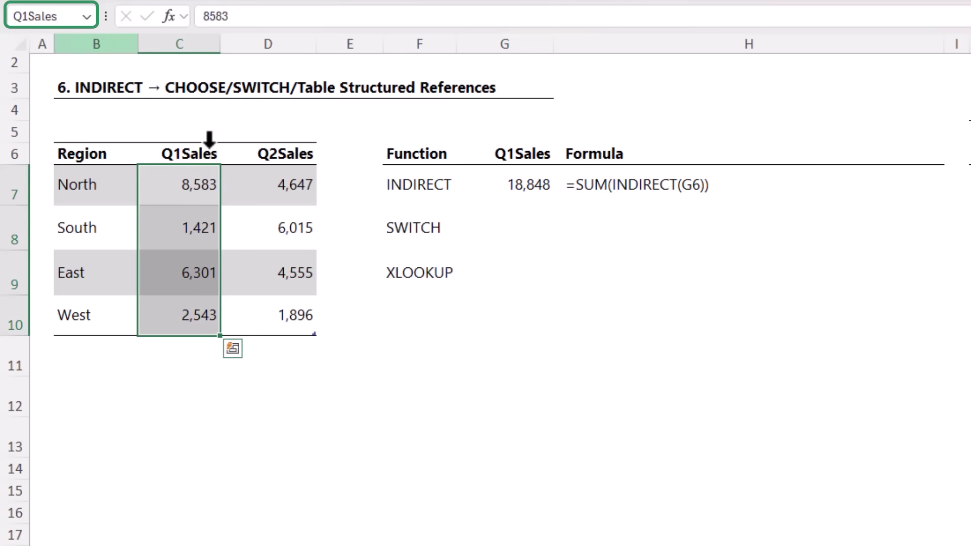
{"action": "left_click", "coordinate": [260, 139]}
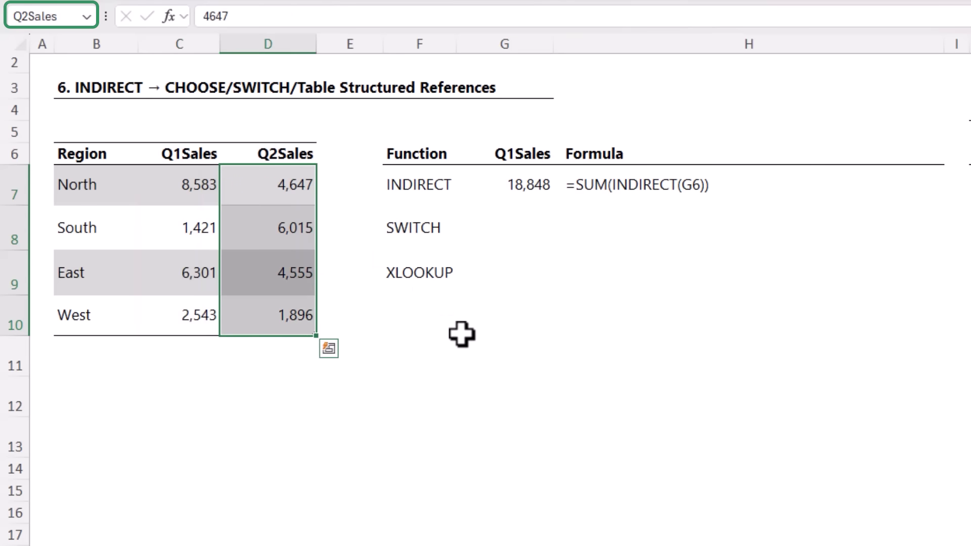
Set the column name in G6 to Q2Sales and select G8 beside the SWITCH label.
{"action": "left_click", "coordinate": [512, 154]}
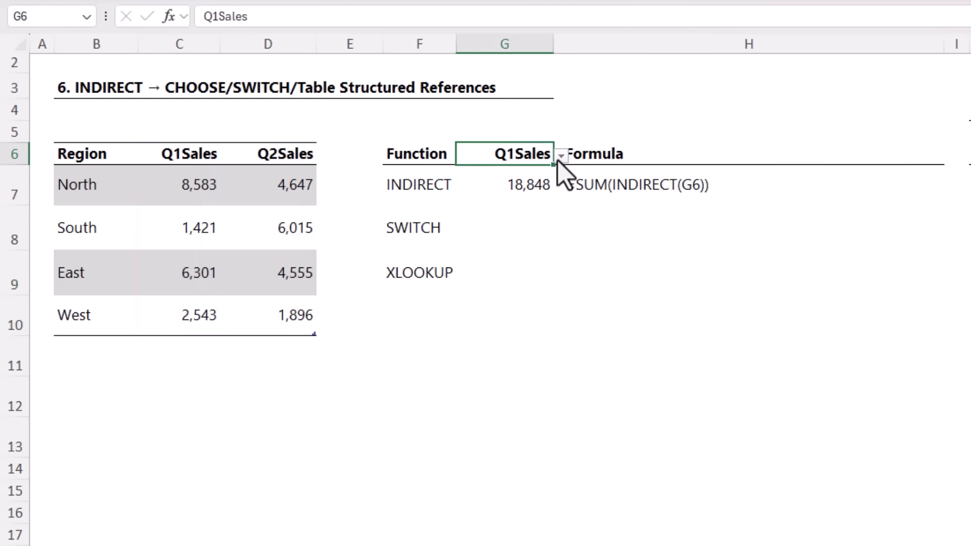
{"action": "left_click", "coordinate": [561, 156]}
{"action": "left_click", "coordinate": [543, 186]}
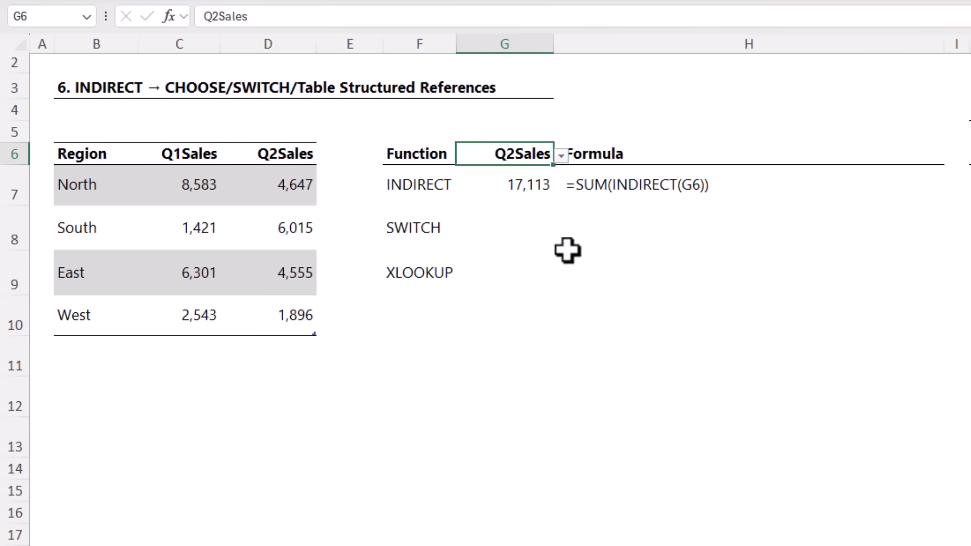
{"action": "left_click", "coordinate": [502, 232]}
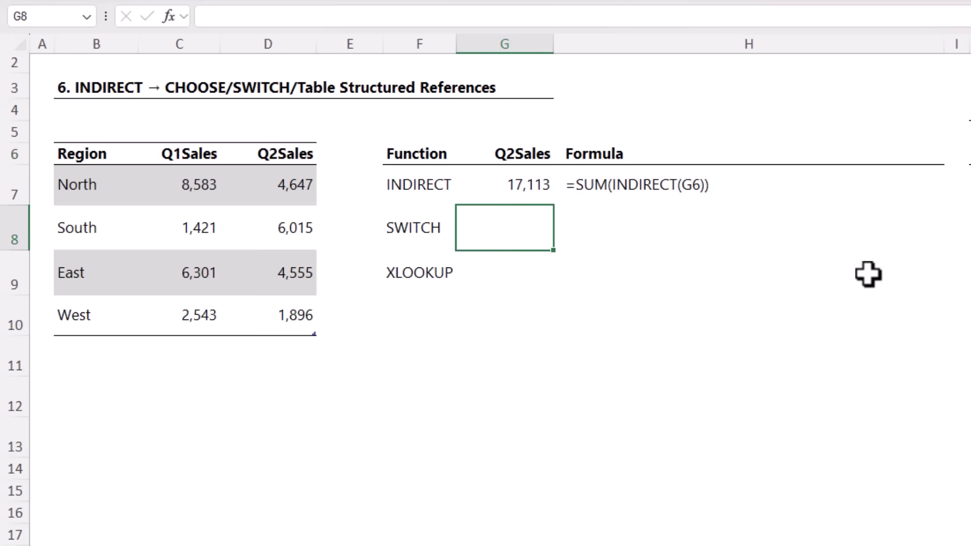
Begin a SUM formula in G8 with a nested SWITCH that evaluates the column name in G6.
{"action": "type", "text": "=sum"}
{"action": "key", "text": "Tab"}
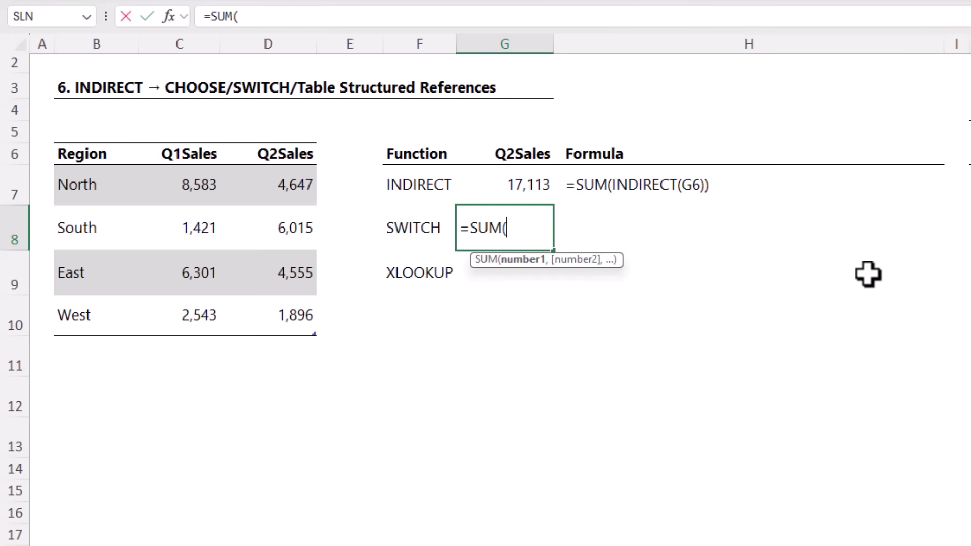
{"action": "type", "text": "swit"}
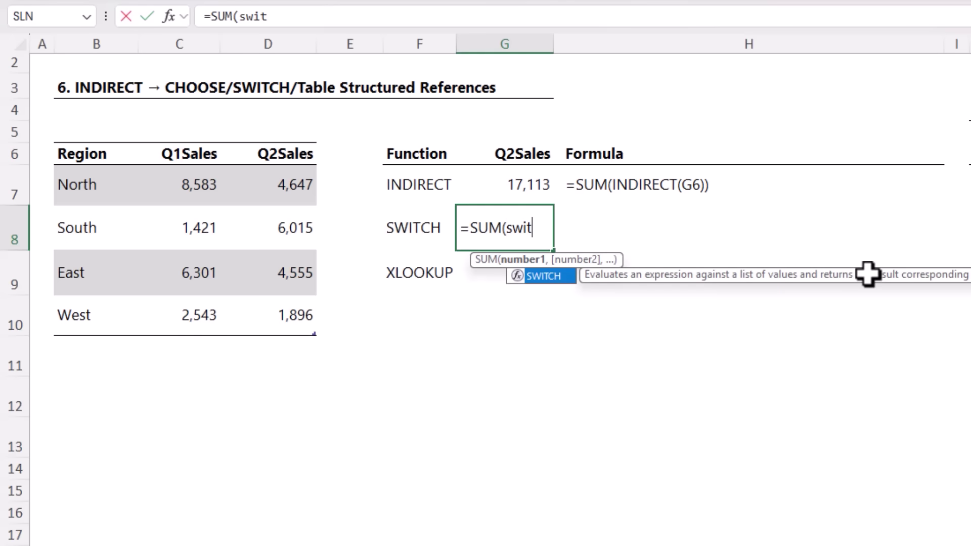
{"action": "key", "text": "Tab"}
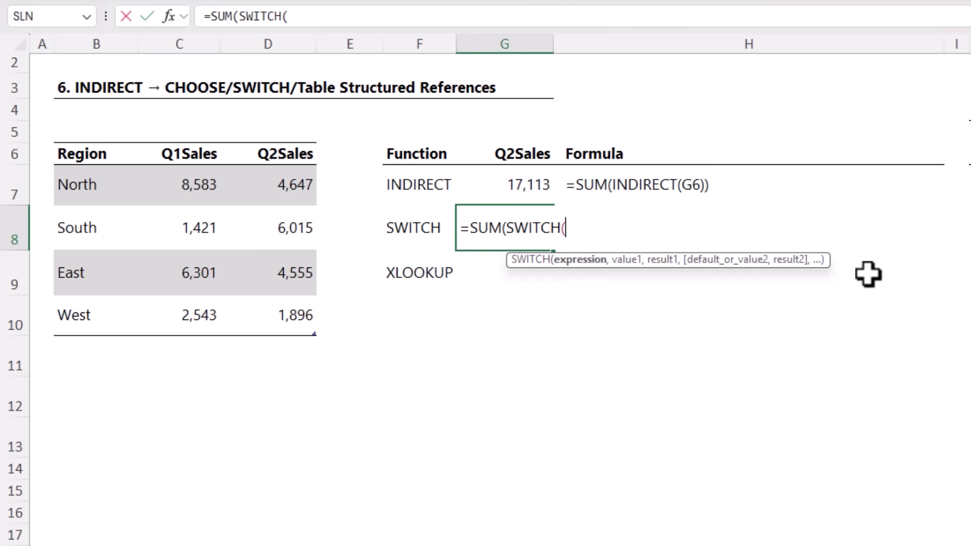
{"action": "key", "text": "Up"}
{"action": "key", "text": "Up"}
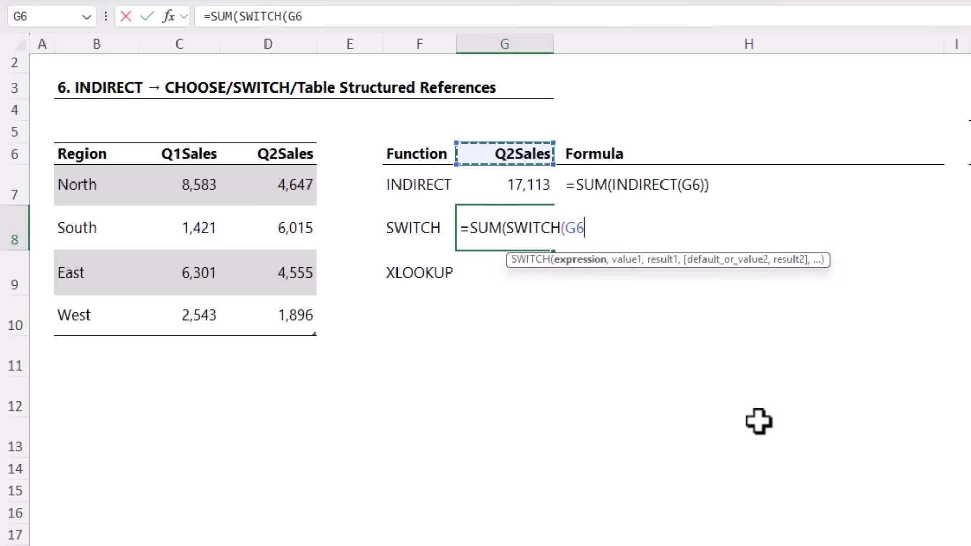
{"action": "type", "text": ",\""}
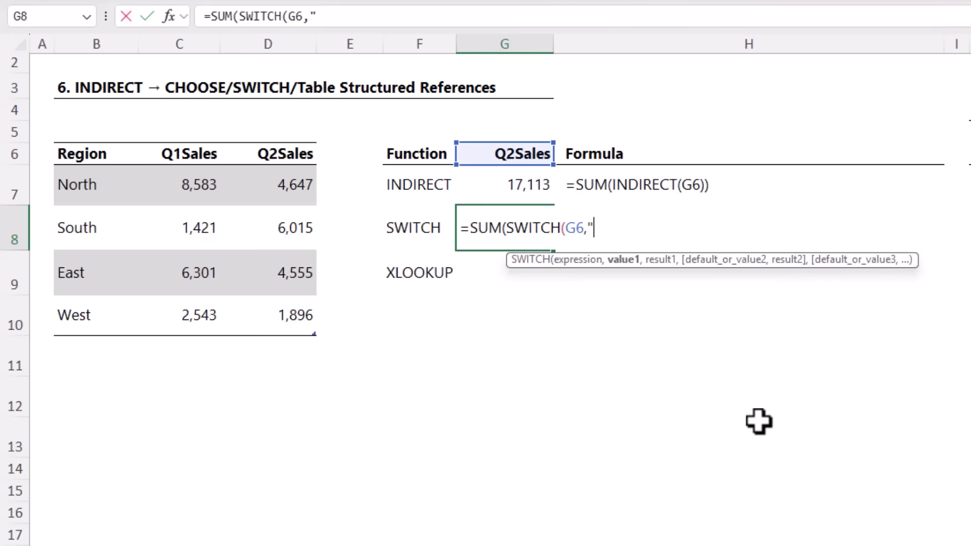
Add "Q1Sales" as the first SWITCH value with TblSales[Q1Sales] as its result.
{"action": "type", "text": "Q1Sales\","}
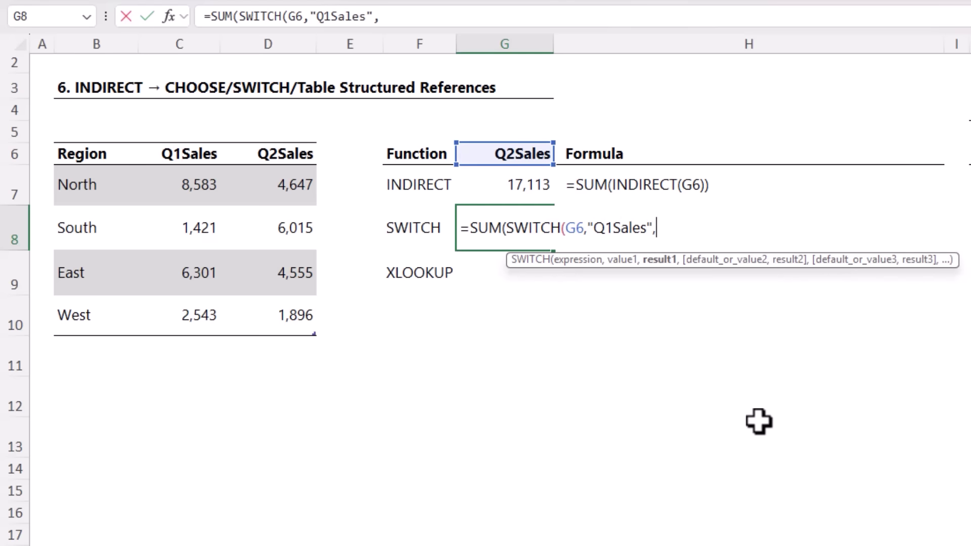
{"action": "type", "text": "tb"}
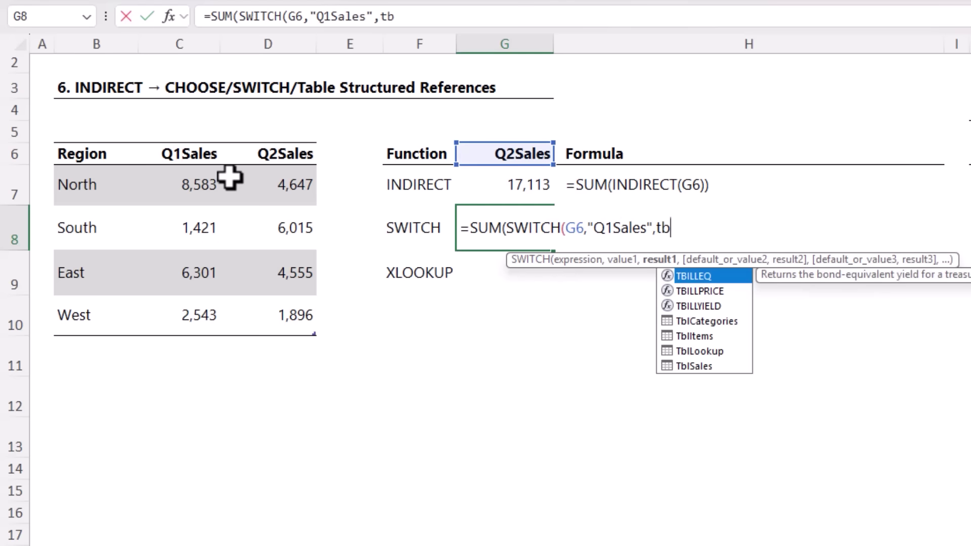
{"action": "type", "text": "ls"}
{"action": "key", "text": "Tab"}
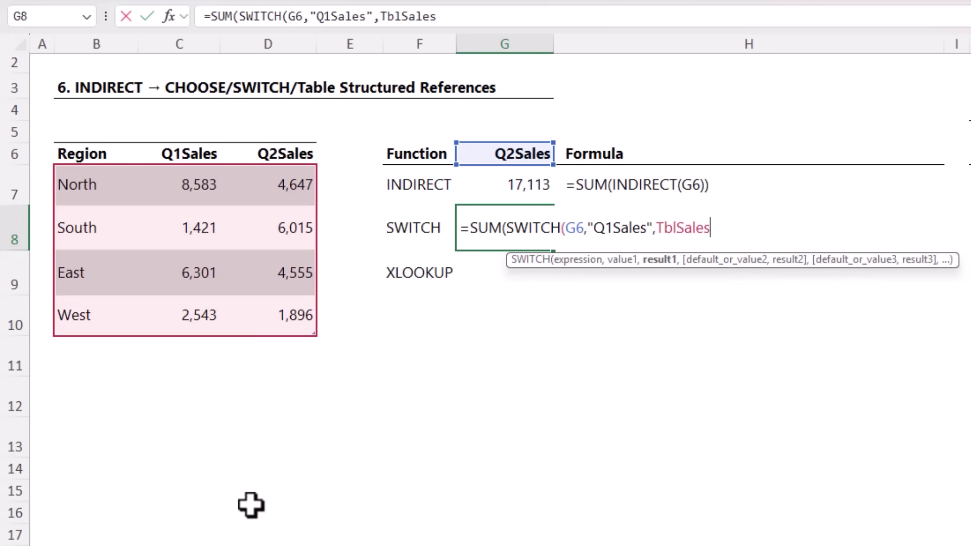
{"action": "type", "text": "[q1"}
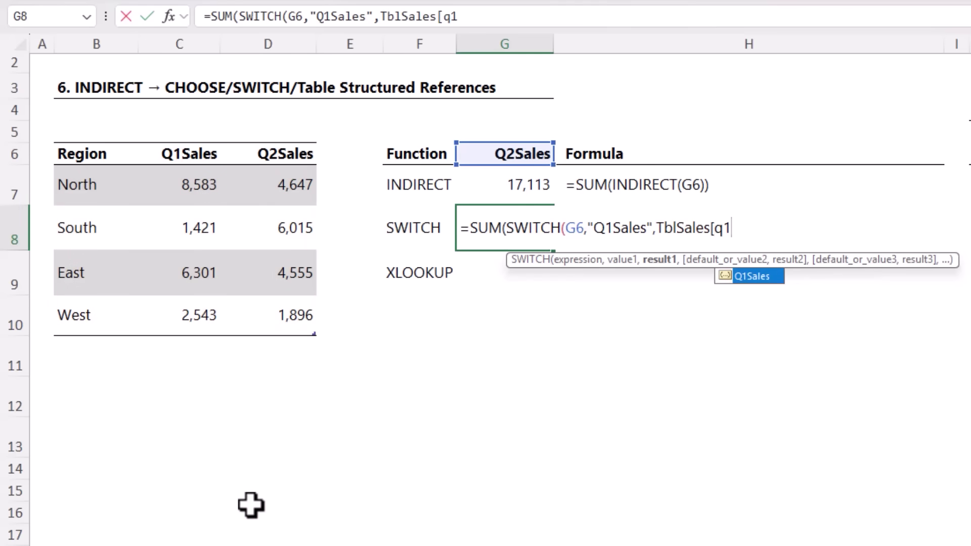
{"action": "key", "text": "Tab"}
{"action": "type", "text": "]"}
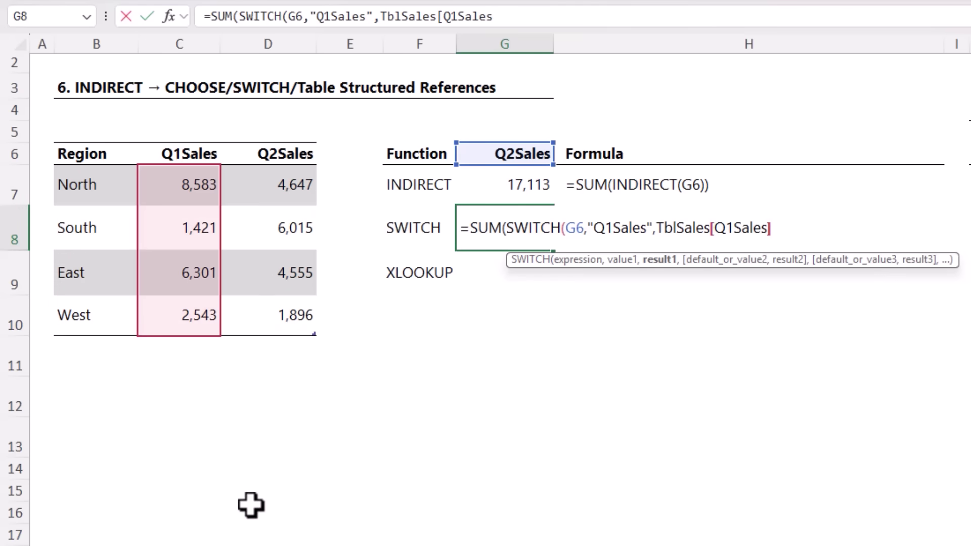
{"action": "type", "text": ","}
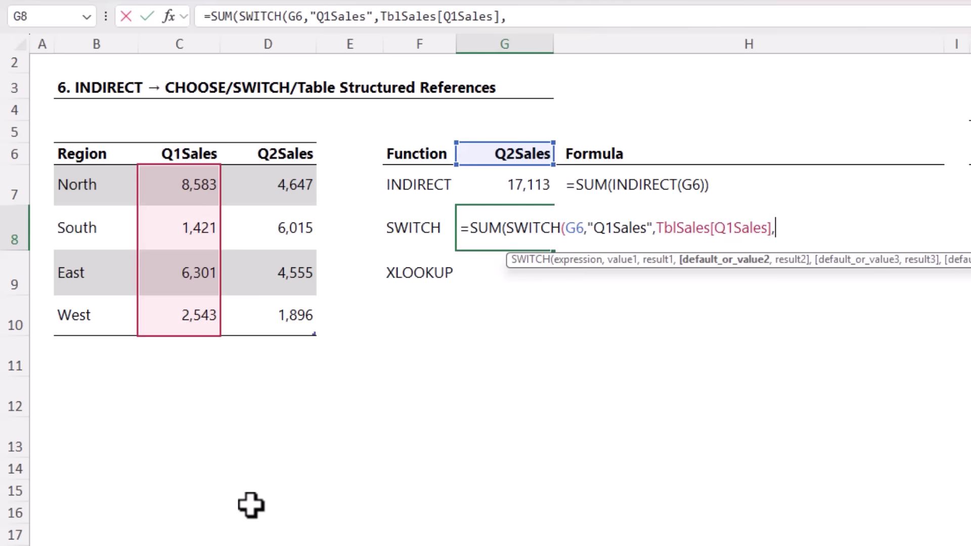
Add "Q2Sales" with TblSales[Q2Sales] as the second SWITCH pair, and complete the formula in G8.
{"action": "type", "text": "\"Q2Sales\",tbls"}
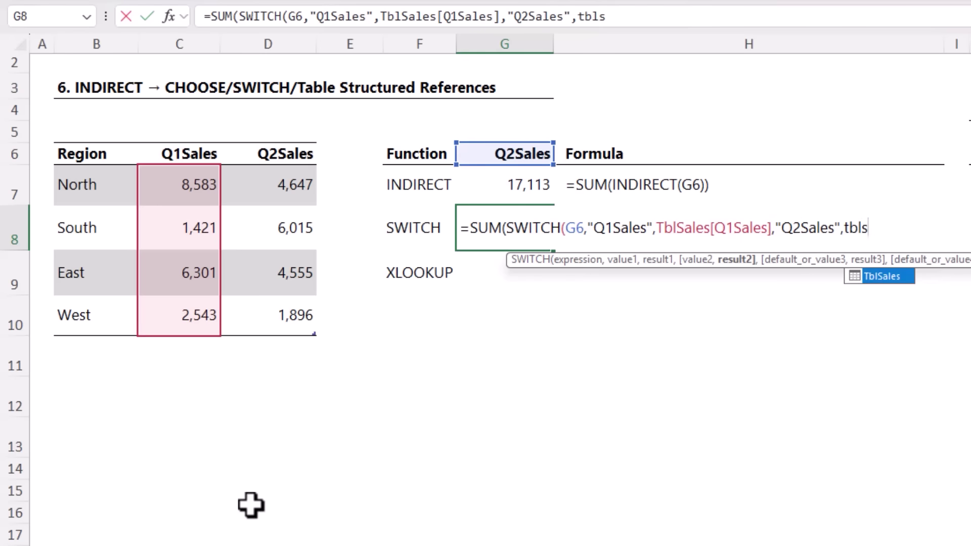
{"action": "key", "text": "Tab"}
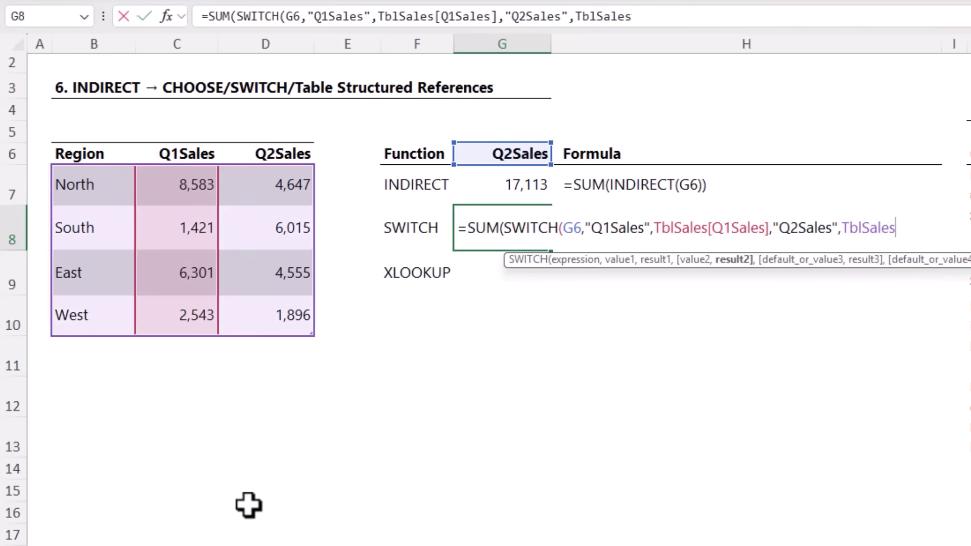
{"action": "type", "text": "[q"}
{"action": "key", "text": "Down"}
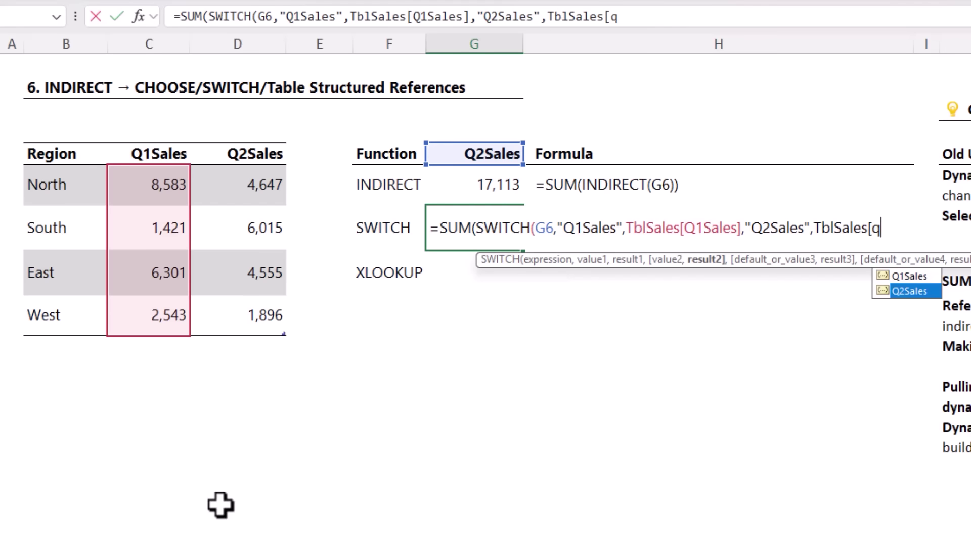
{"action": "key", "text": "Tab"}
{"action": "type", "text": "]"}
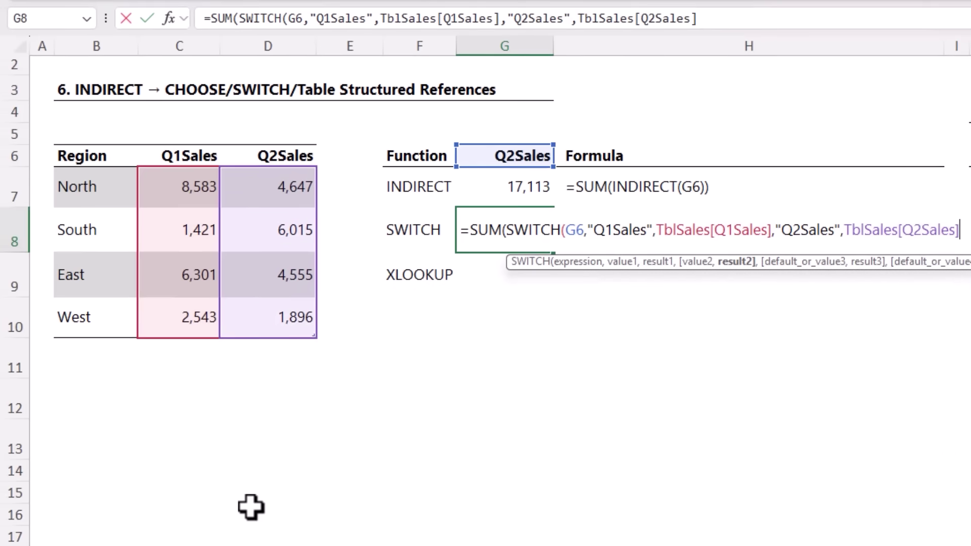
{"action": "type", "text": "))"}
{"action": "key", "text": "Return"}
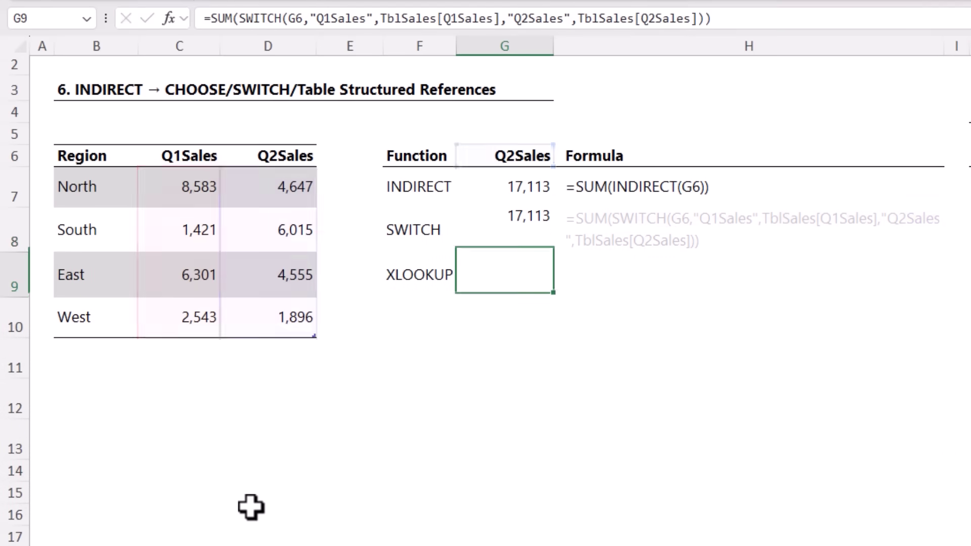
{"action": "key", "text": "Up"}
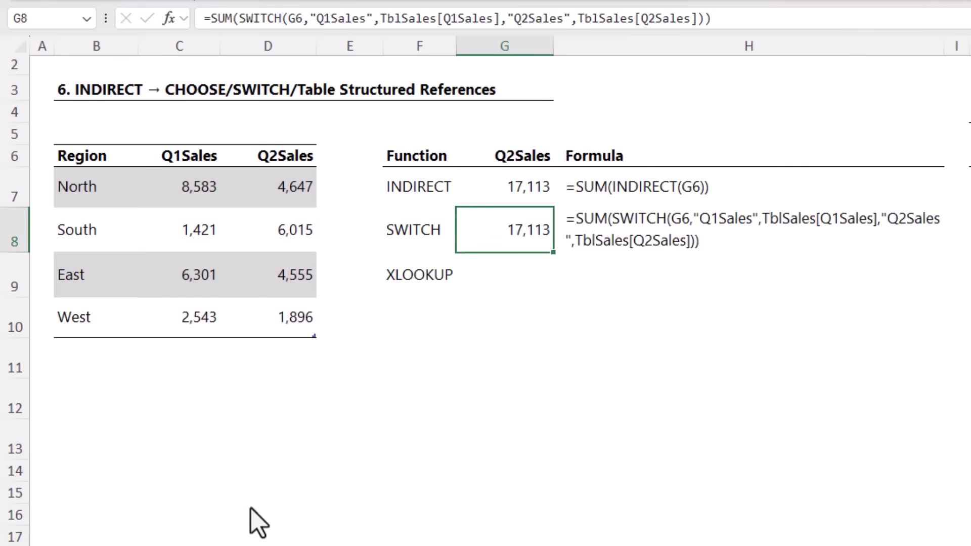
Begin a SUM formula in G9 with a nested XLOOKUP that uses G6 as its lookup value.
{"action": "key", "text": "Down"}
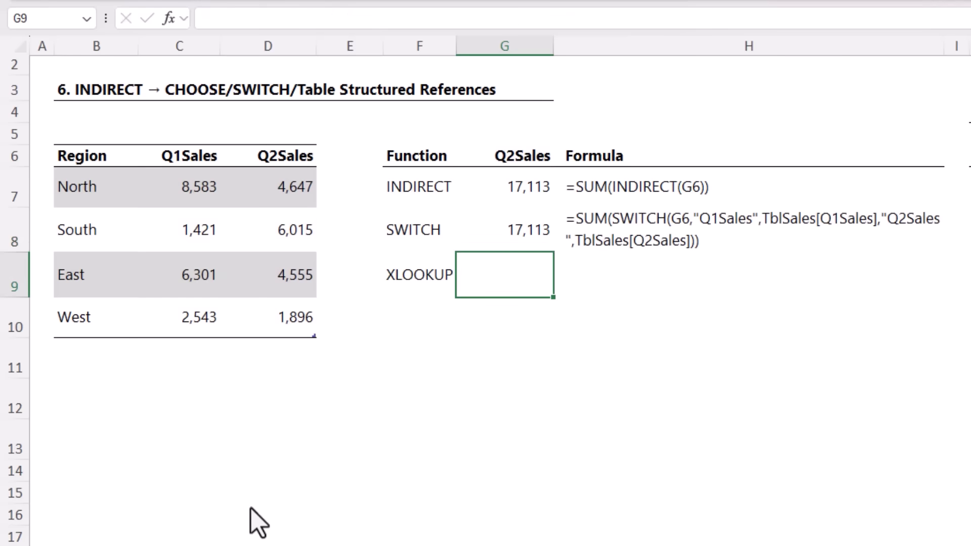
{"action": "type", "text": "=sum"}
{"action": "key", "text": "Tab"}
{"action": "type", "text": "x"}
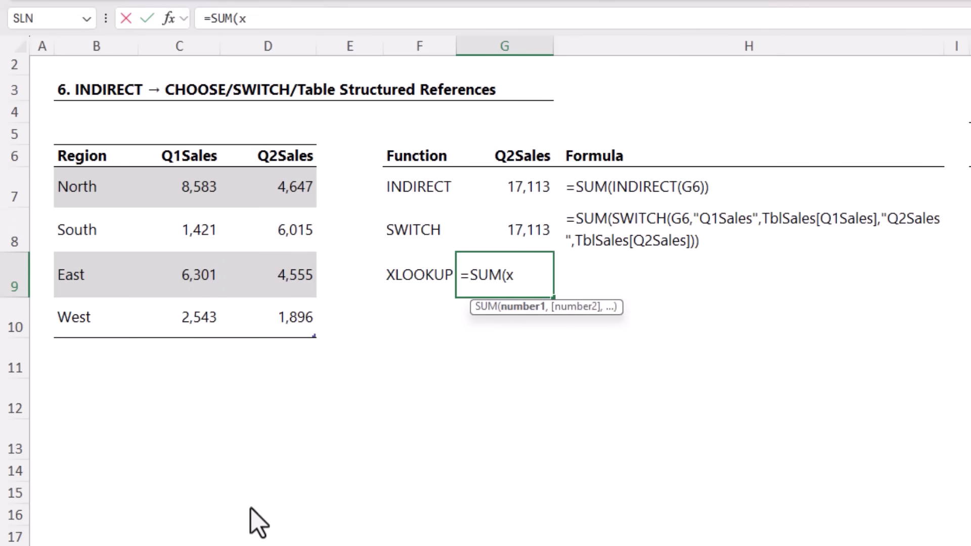
{"action": "type", "text": "l"}
{"action": "key", "text": "Tab"}
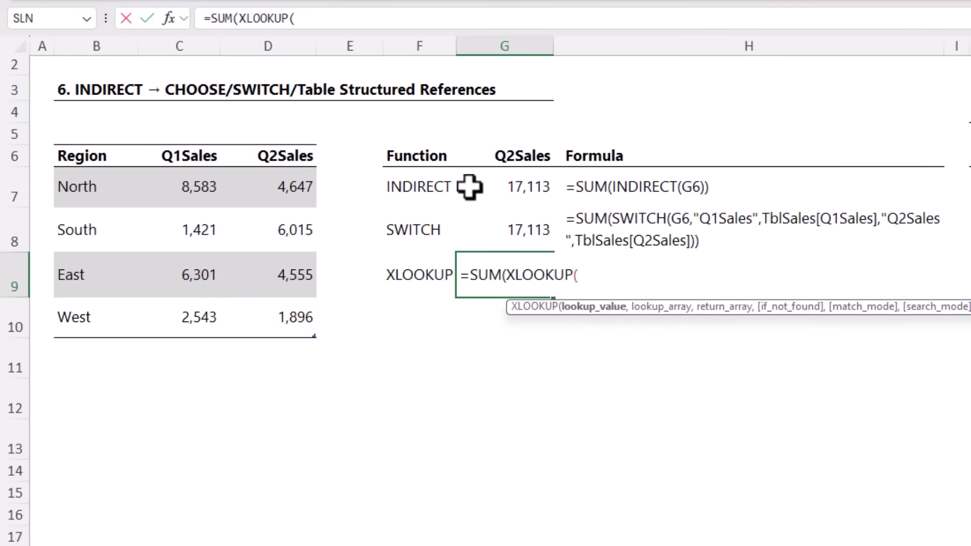
{"action": "left_click", "coordinate": [503, 154]}
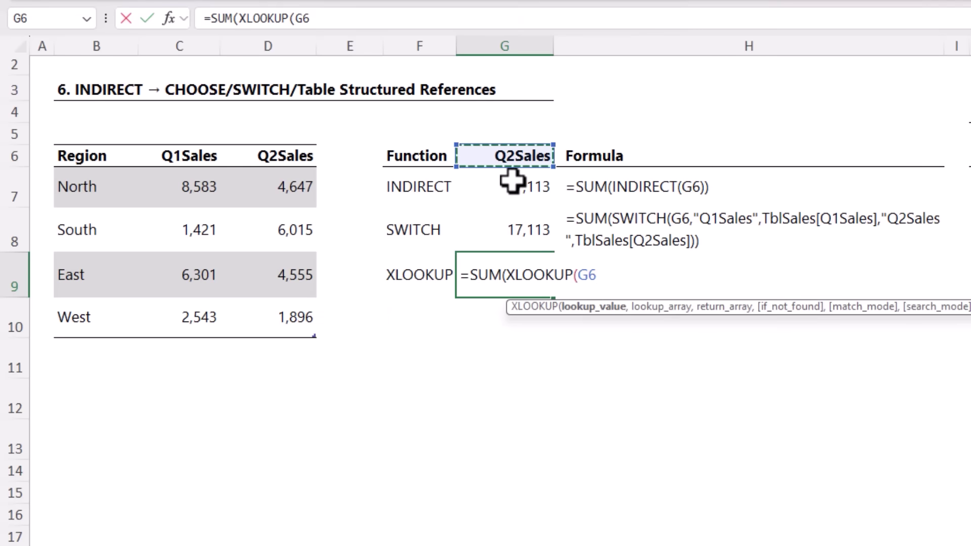
Complete the XLOOKUP with the Q1Sales and Q2Sales headers as lookup array and the data of both TblSales columns as return array.
{"action": "type", "text": ","}
{"action": "left_click_drag", "start_coordinate": [191, 156], "coordinate": [273, 156]}
{"action": "type", "text": ","}
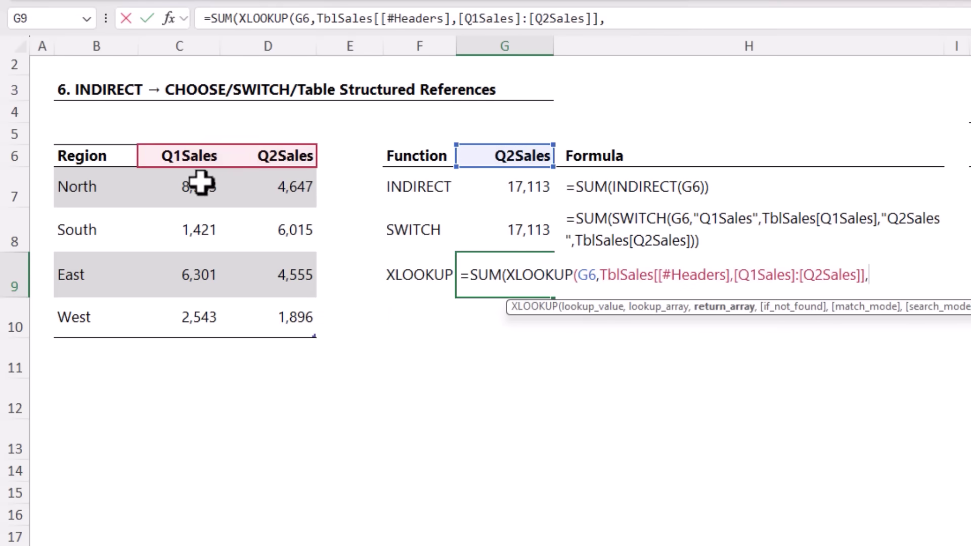
{"action": "left_click_drag", "start_coordinate": [201, 183], "coordinate": [303, 317]}
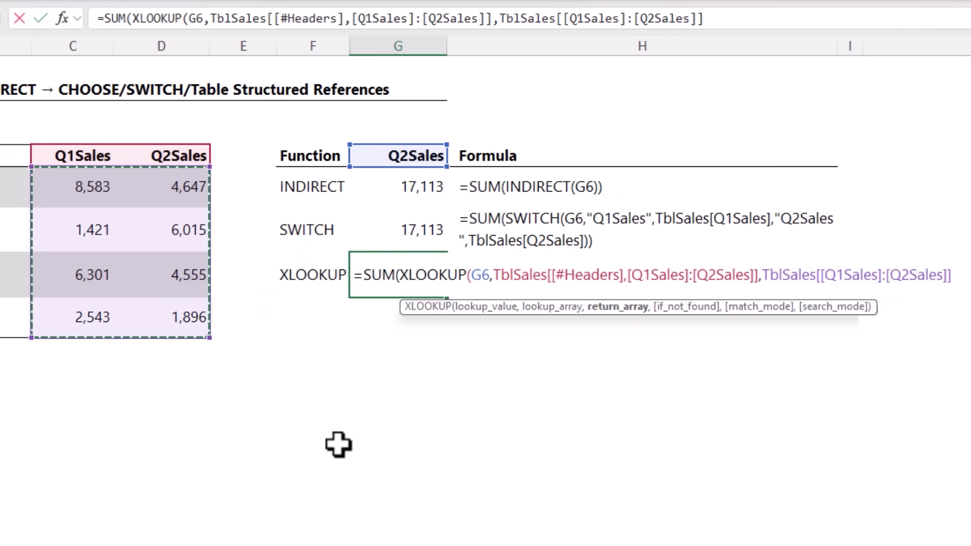
{"action": "type", "text": "))"}
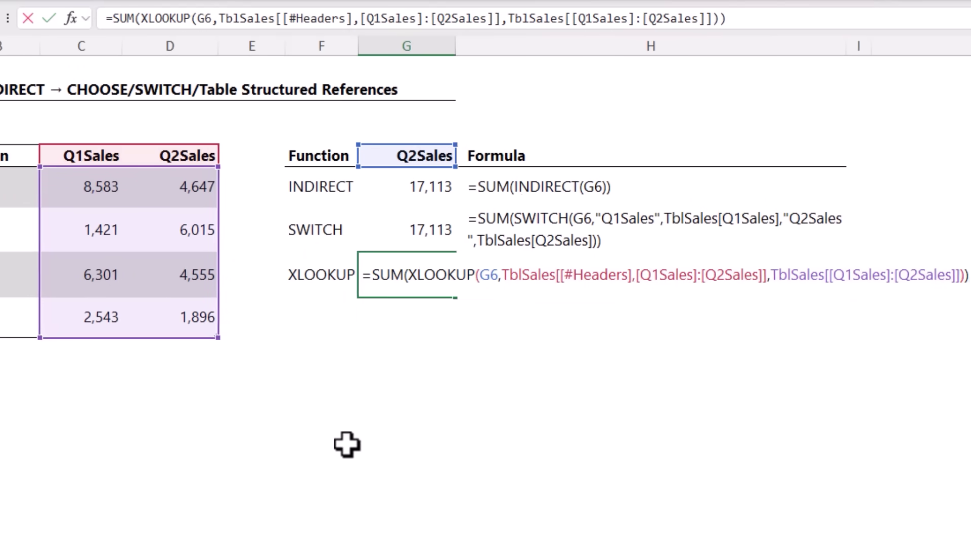
{"action": "key", "text": "ctrl+Return"}
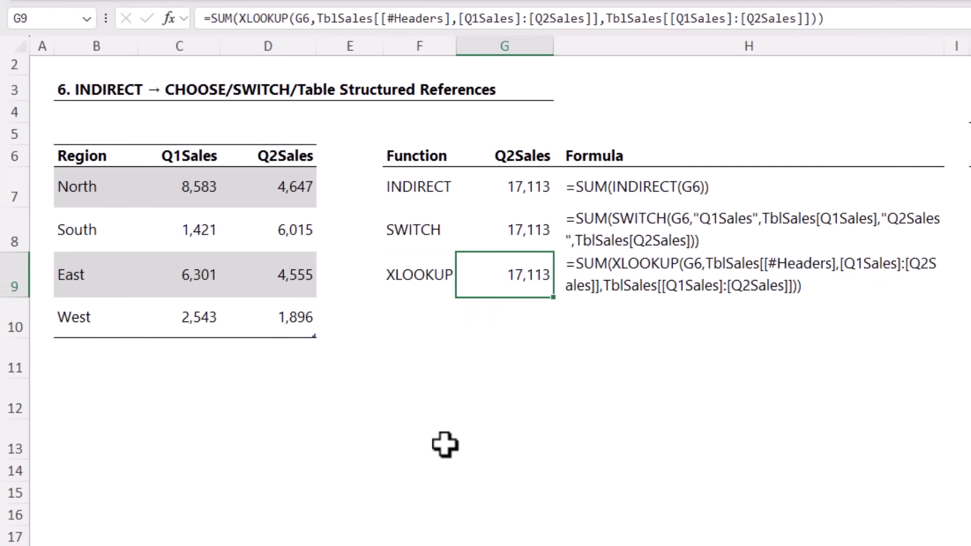
Set the column name in G6 to Q1Sales to test the three sum formulas.
{"action": "left_click", "coordinate": [540, 161]}
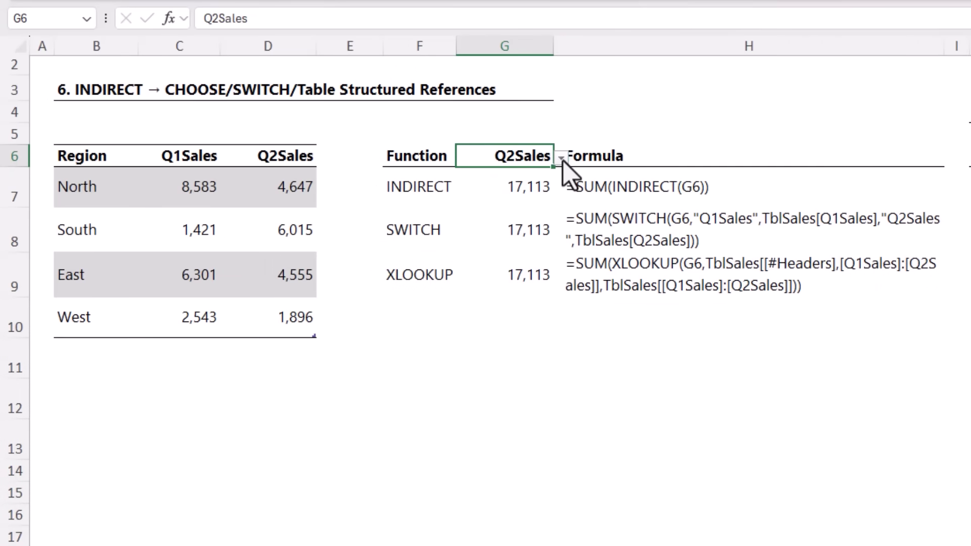
{"action": "left_click", "coordinate": [560, 158]}
{"action": "left_click", "coordinate": [551, 176]}
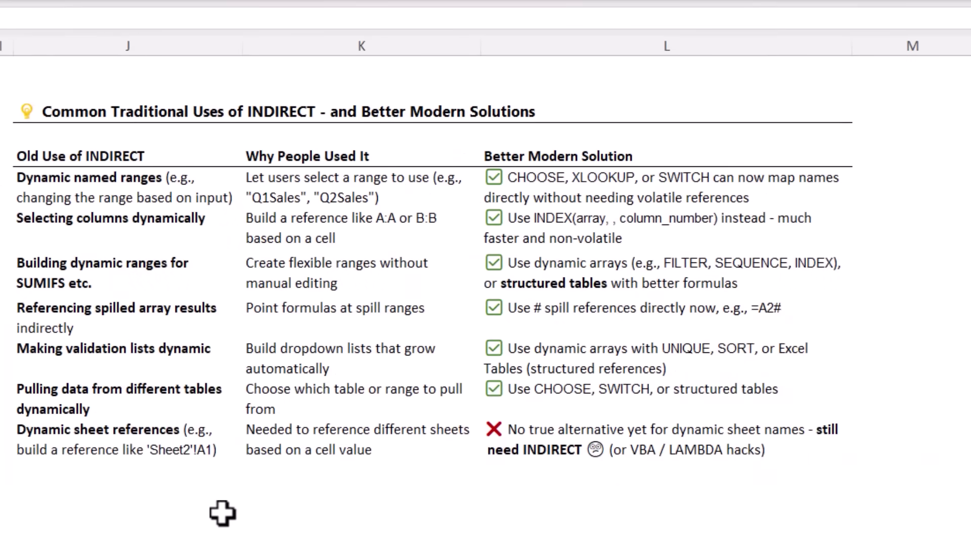
Examine the OFFSET part of the XLOOKUP formula in E10 and the blank cells below the Product list from C26 down.
{"action": "left_click", "coordinate": [188, 446]}
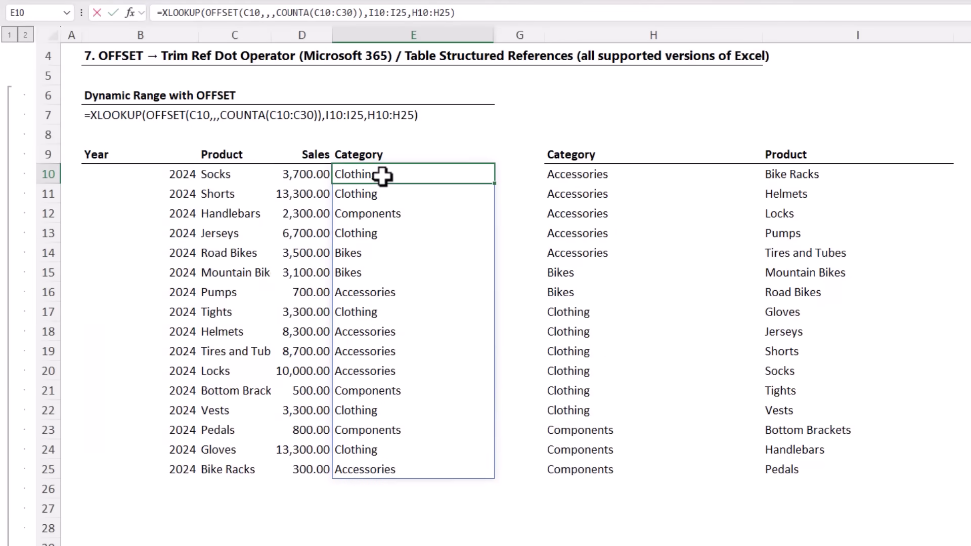
{"action": "double_click", "coordinate": [407, 173]}
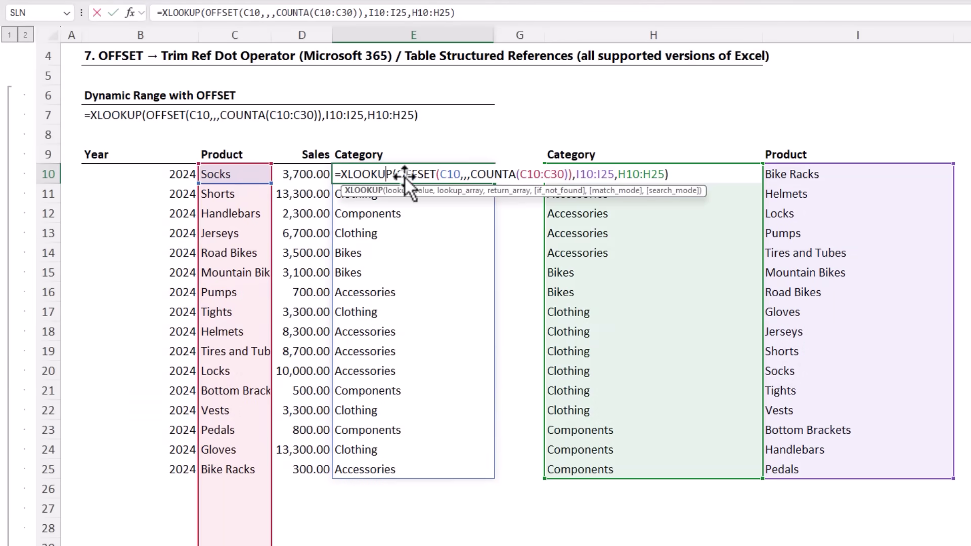
{"action": "double_click", "coordinate": [412, 174]}
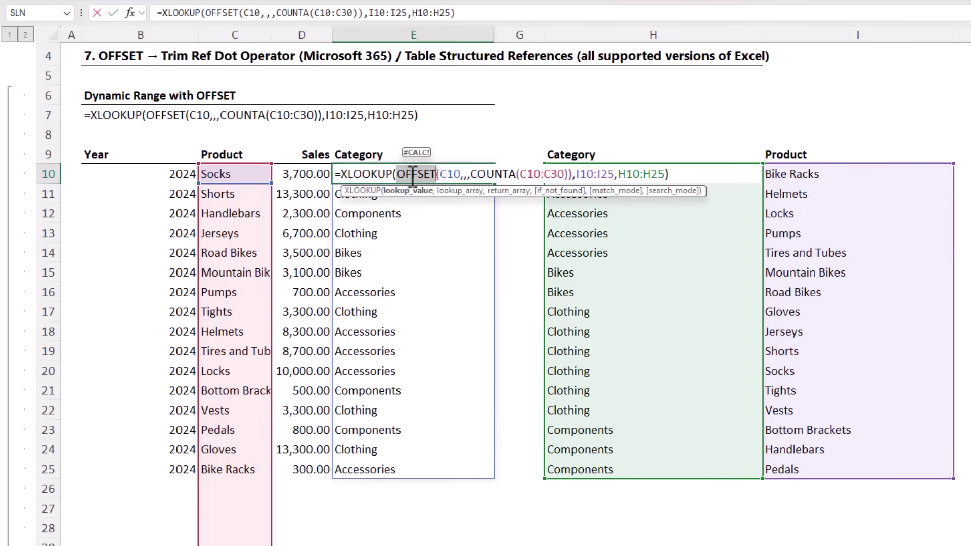
{"action": "key", "text": "Escape"}
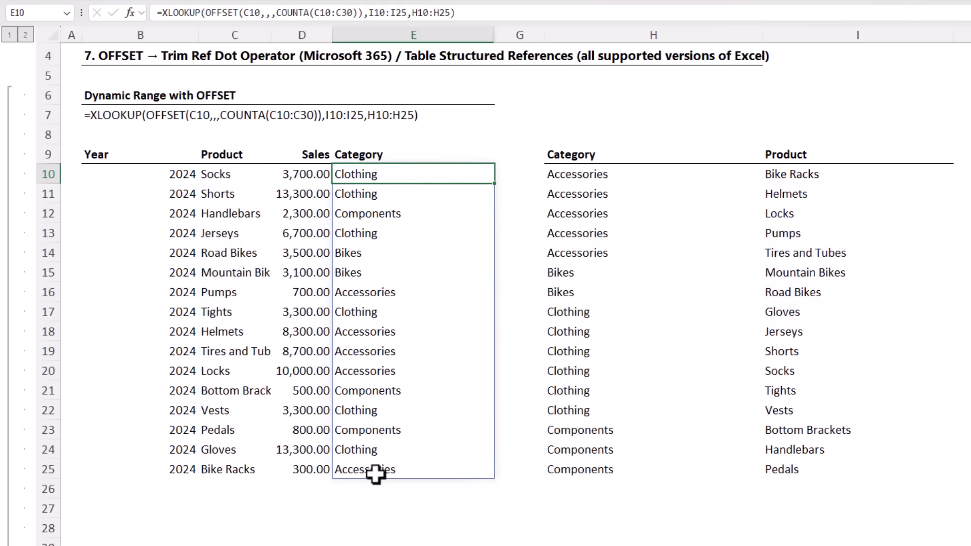
{"action": "left_click_drag", "start_coordinate": [253, 486], "coordinate": [254, 545]}
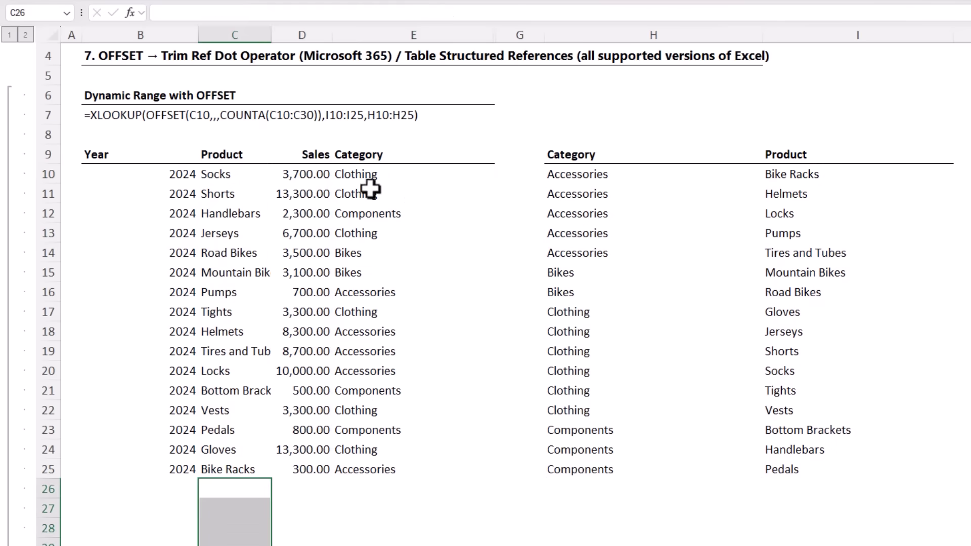
{"action": "left_click", "coordinate": [375, 175]}
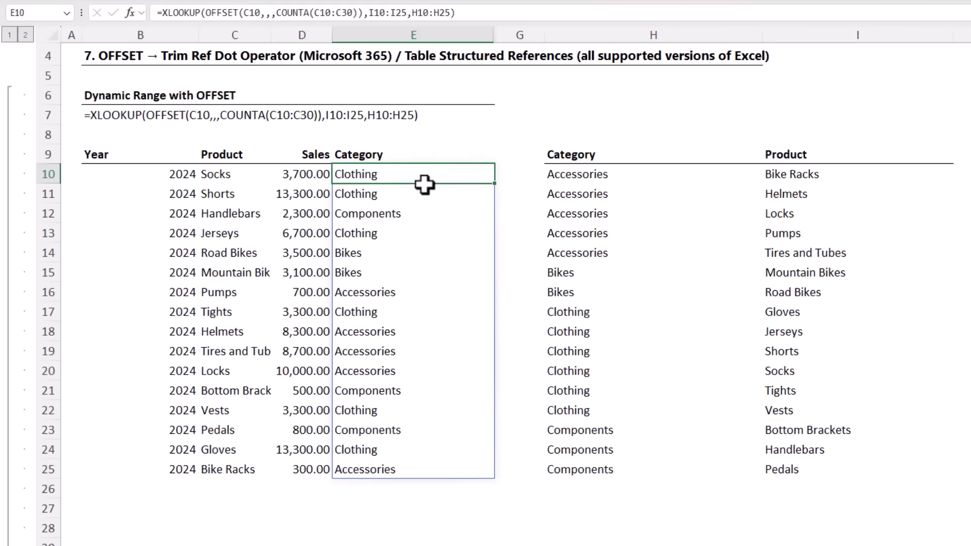
Begin an XLOOKUP formula in E37 with the trimmed Product range C37:.C58 as its lookup value.
{"action": "scroll", "coordinate": [424, 185], "scroll_direction": "down", "scroll_amount": 15}
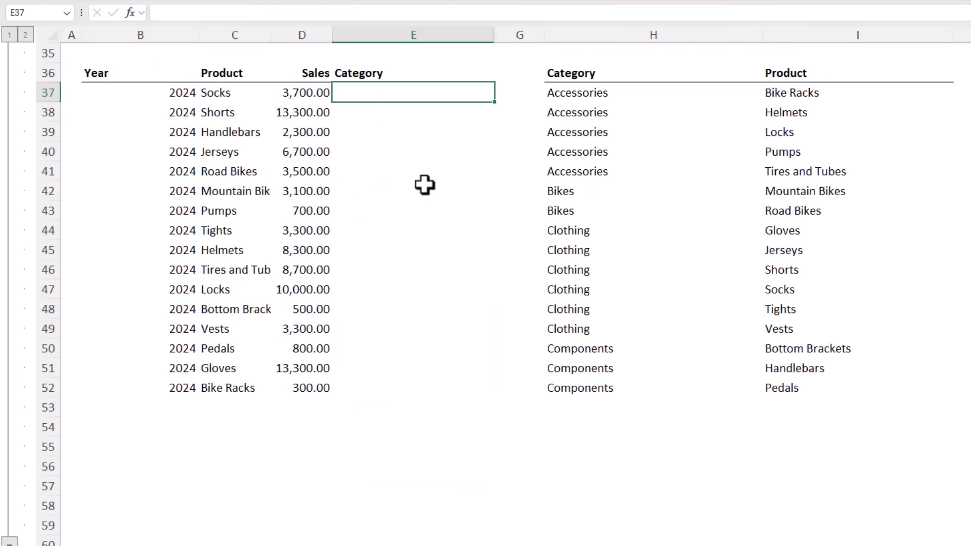
{"action": "type", "text": "=xl"}
{"action": "key", "text": "Tab"}
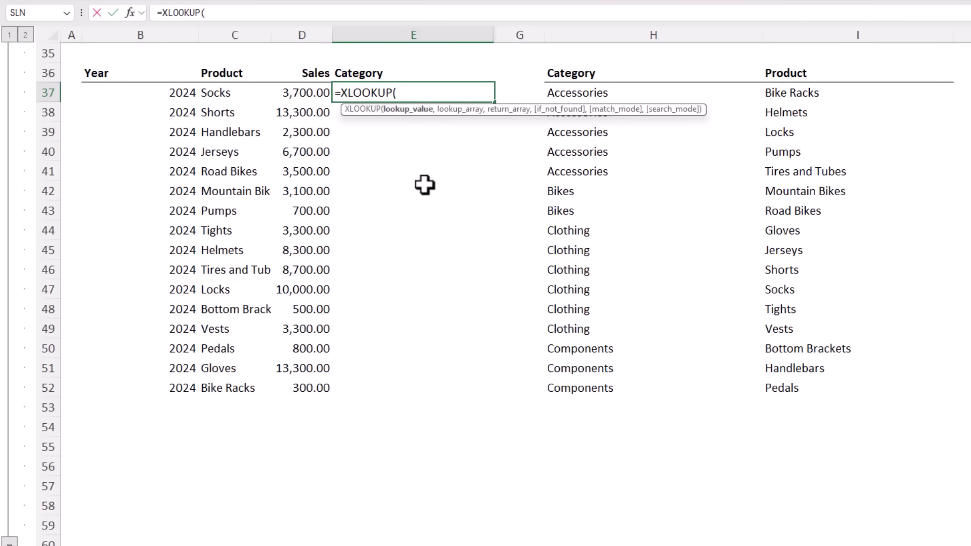
{"action": "left_click", "coordinate": [230, 90]}
{"action": "left_click_drag", "start_coordinate": [230, 90], "coordinate": [224, 510]}
{"action": "left_click", "coordinate": [420, 93]}
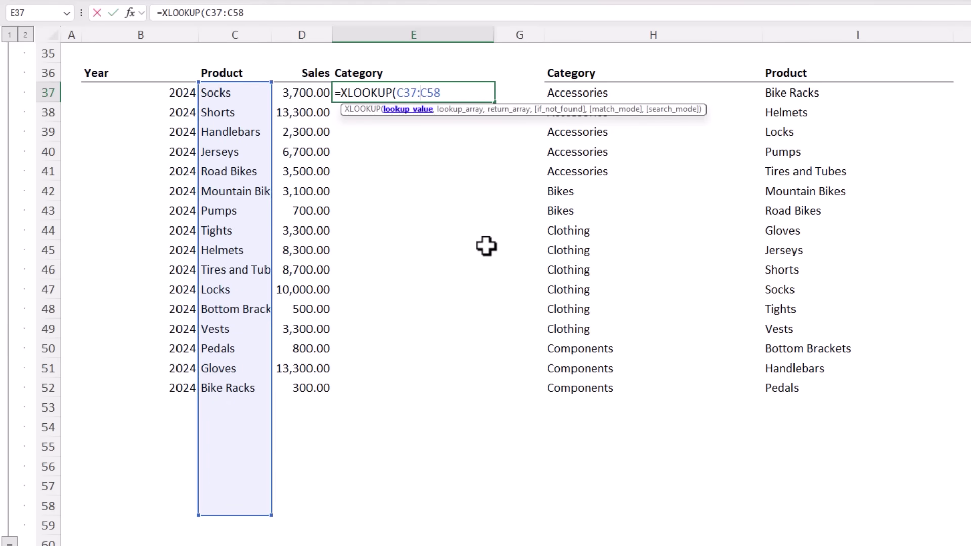
{"action": "type", "text": "."}
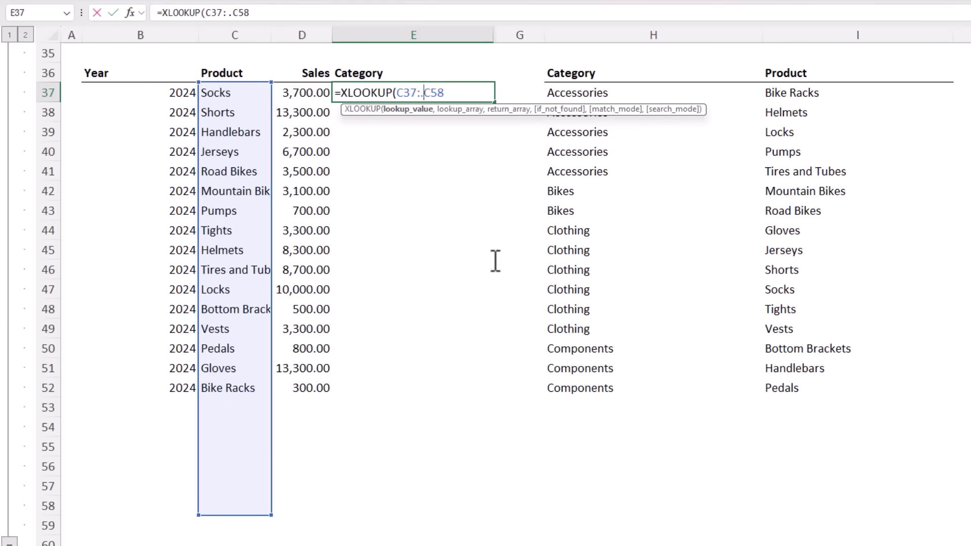
{"action": "left_click", "coordinate": [455, 92]}
{"action": "type", "text": ","}
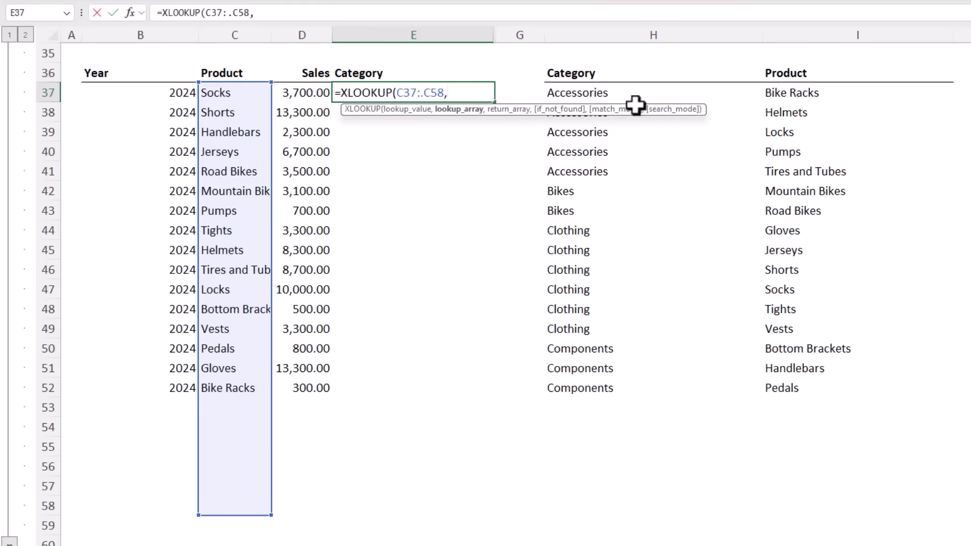
Complete the E37 XLOOKUP with I37:I52 as lookup array and H37:H52 as return array.
{"action": "left_click_drag", "start_coordinate": [784, 94], "coordinate": [797, 380]}
{"action": "type", "text": ","}
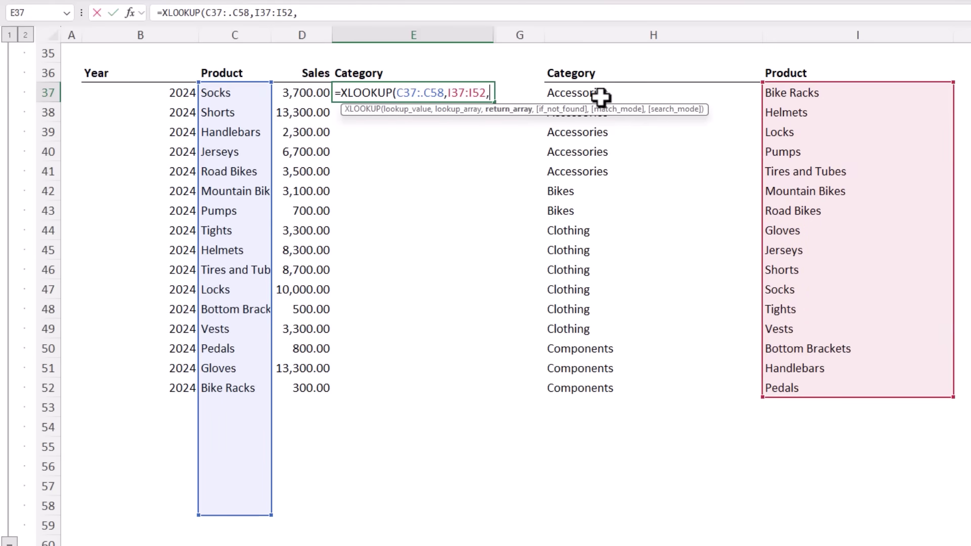
{"action": "left_click_drag", "start_coordinate": [600, 96], "coordinate": [590, 386]}
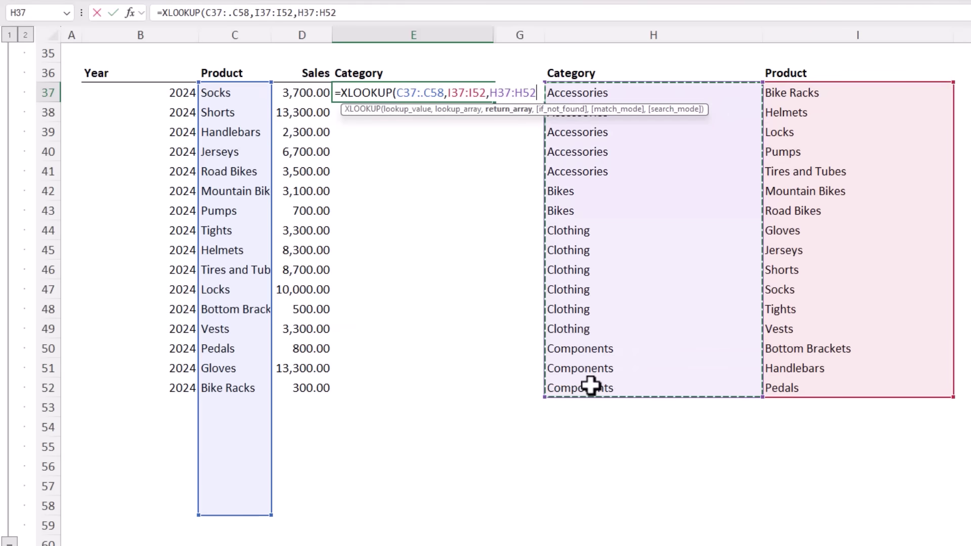
{"action": "key", "text": "Return"}
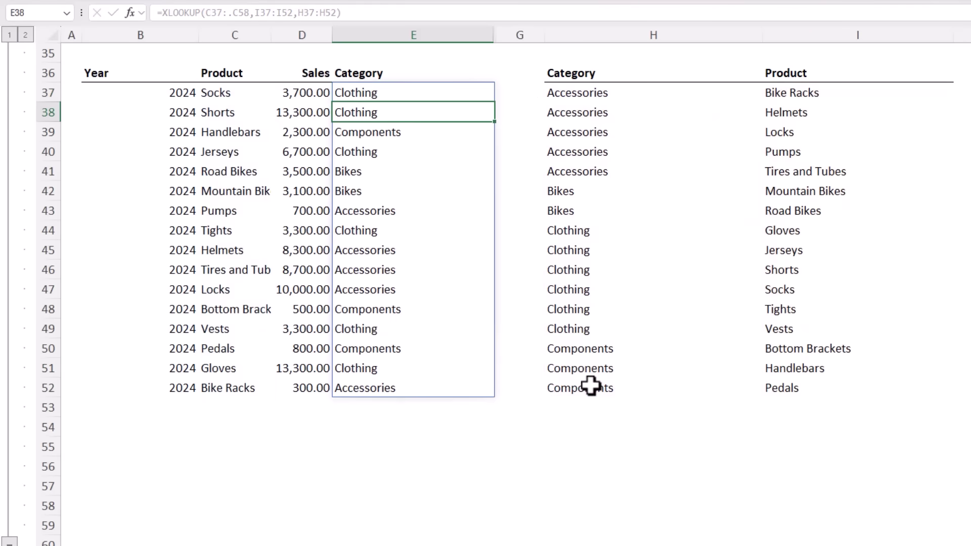
{"action": "key", "text": "Up"}
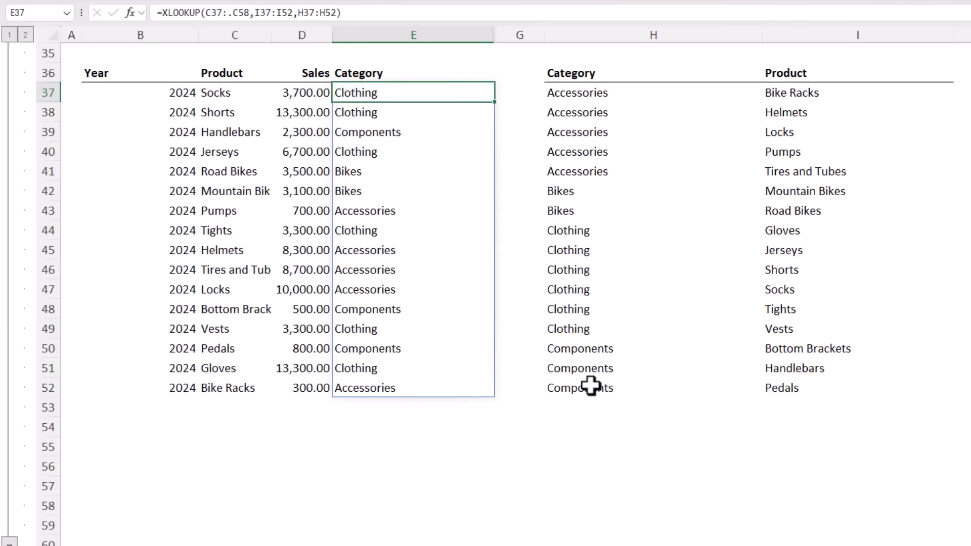
Test the trimmed range by adding row 53 with year 2024 and the product and sales filled down from the row above.
{"action": "left_click", "coordinate": [189, 406]}
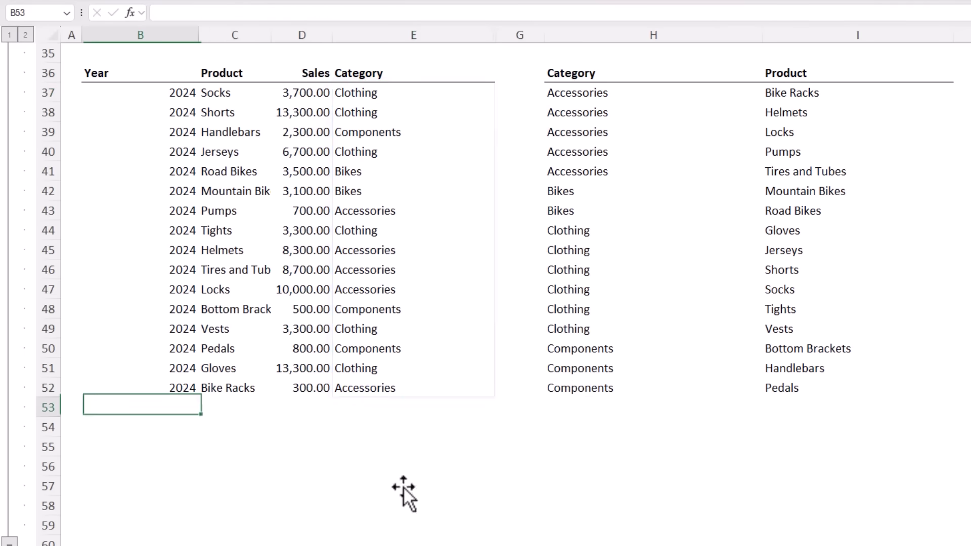
{"action": "type", "text": "2024"}
{"action": "key", "text": "Tab"}
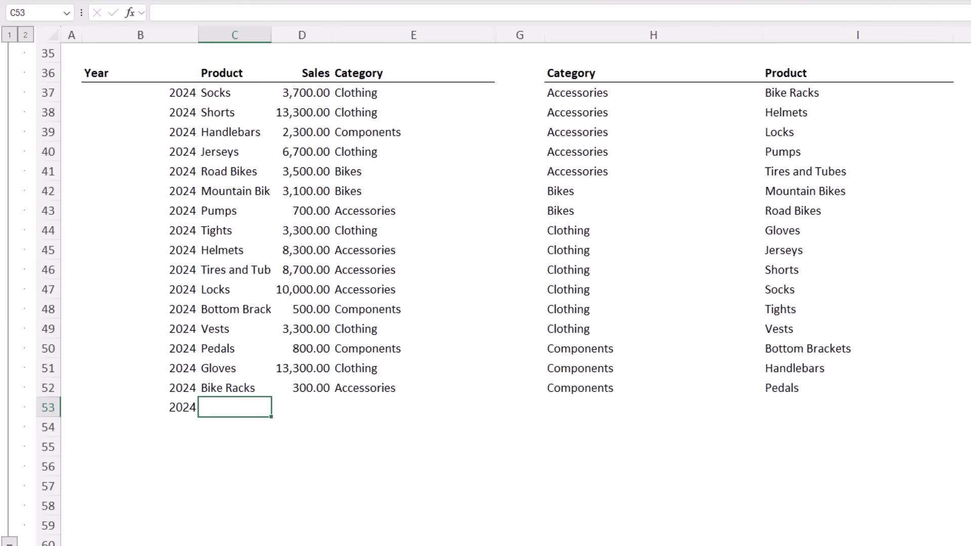
{"action": "key", "text": "shift+Right"}
{"action": "key", "text": "ctrl+d"}
{"action": "key", "text": "Right"}
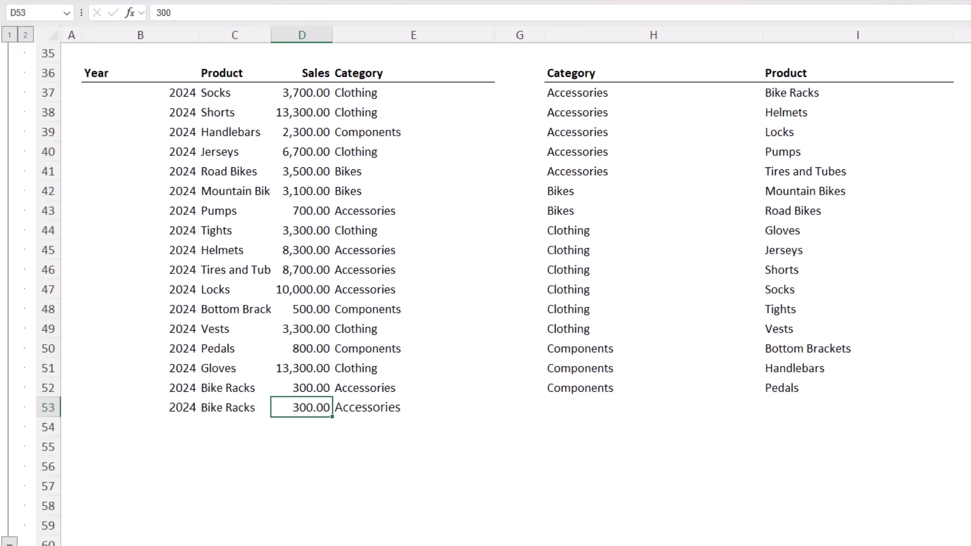
{"action": "left_click", "coordinate": [373, 94]}
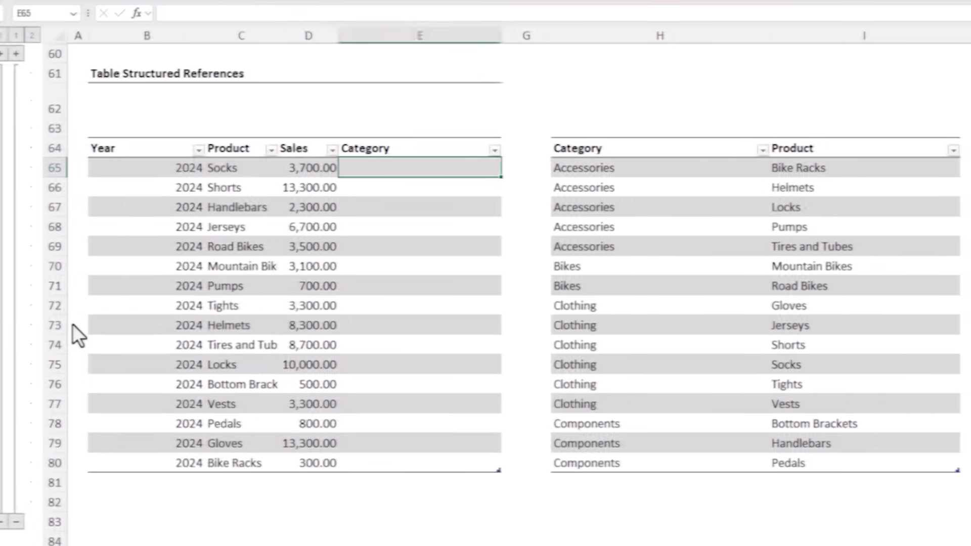
{"action": "type", "text": "=xl"}
{"action": "key", "text": "Tab"}
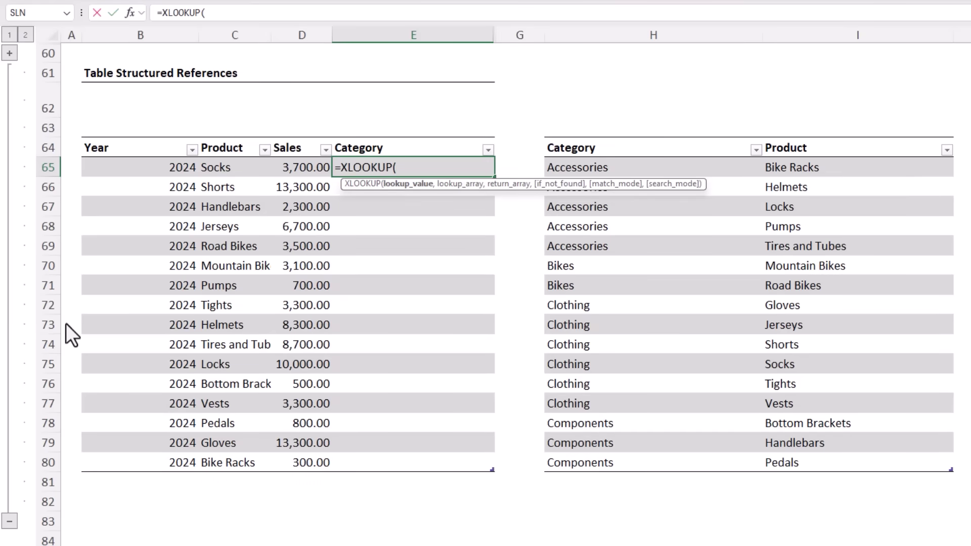
{"action": "left_click", "coordinate": [239, 167]}
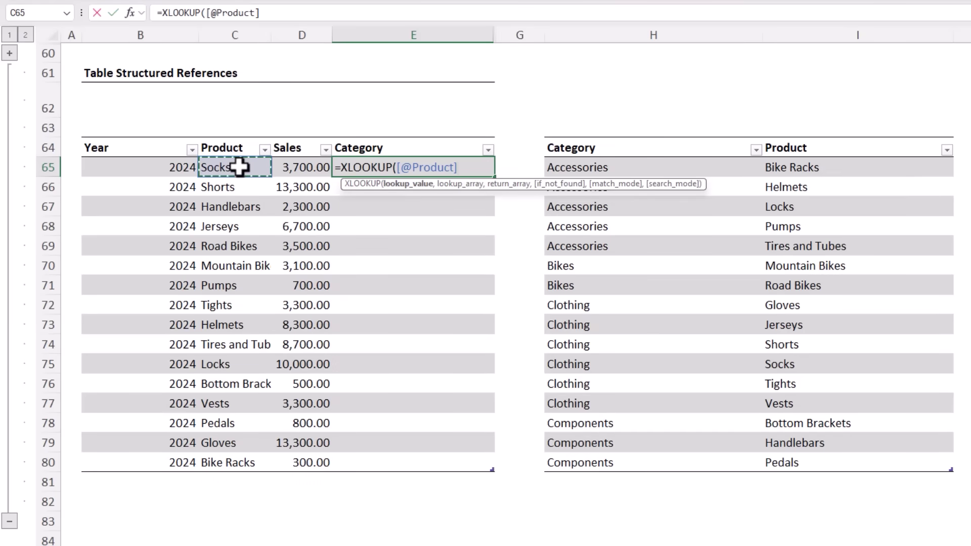
{"action": "type", "text": ","}
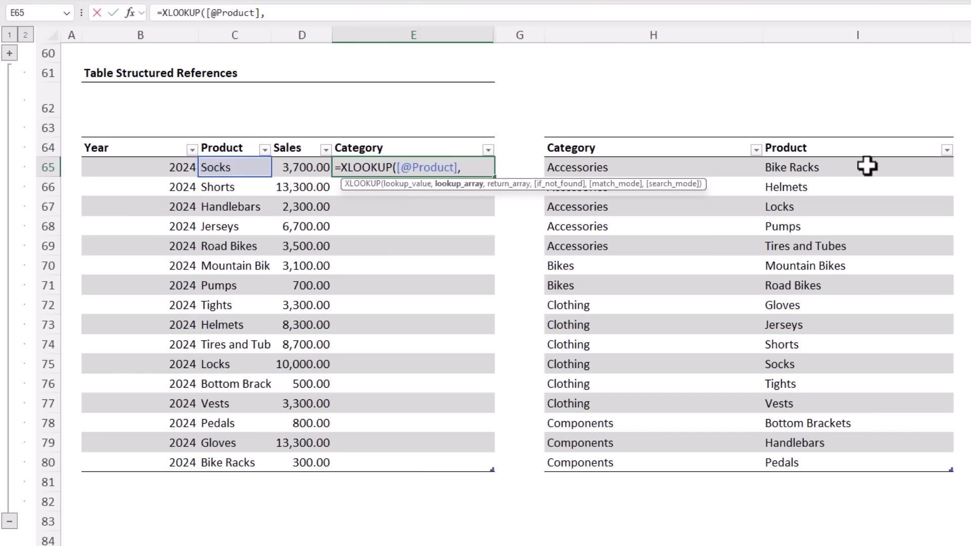
{"action": "left_click_drag", "start_coordinate": [866, 164], "coordinate": [861, 458]}
{"action": "type", "text": ","}
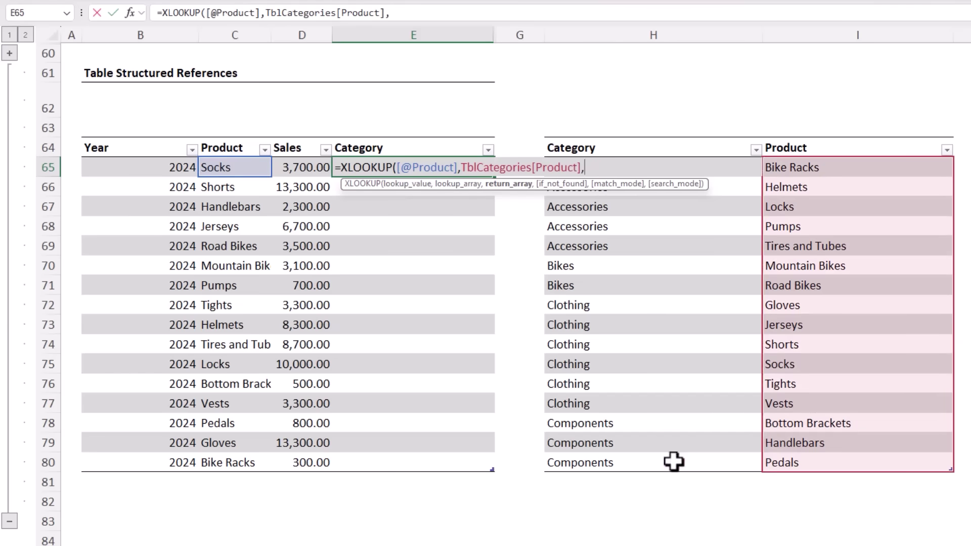
{"action": "left_click_drag", "start_coordinate": [674, 461], "coordinate": [682, 167]}
{"action": "type", "text": ")"}
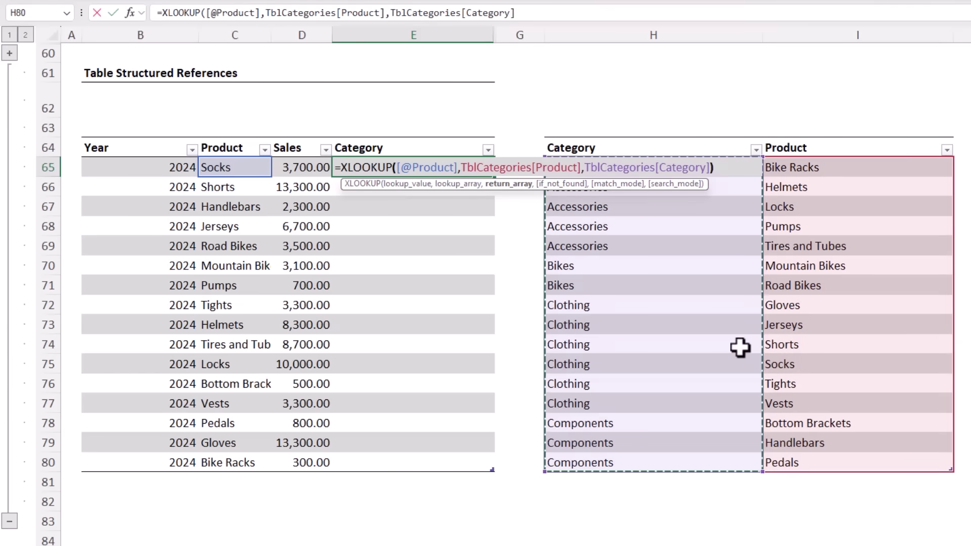
{"action": "key", "text": "Return"}
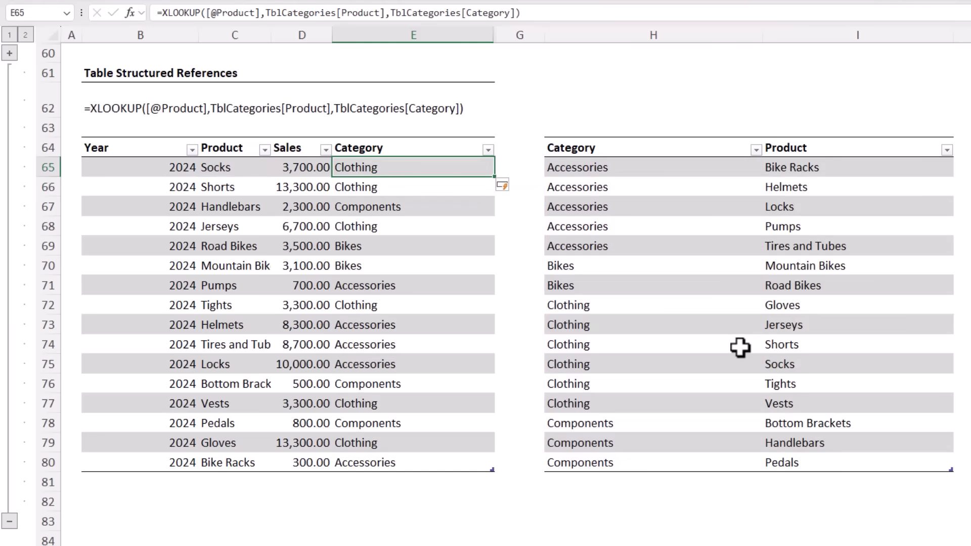
Examine the structured reference formula copied through the table's Category column from E65 to E74.
{"action": "key", "text": "Down"}
{"action": "key", "text": "Down"}
{"action": "key", "text": "Down"}
{"action": "key", "text": "Down"}
{"action": "key", "text": "Down"}
{"action": "key", "text": "Down"}
{"action": "key", "text": "Down"}
{"action": "key", "text": "Down"}
{"action": "key", "text": "Down"}
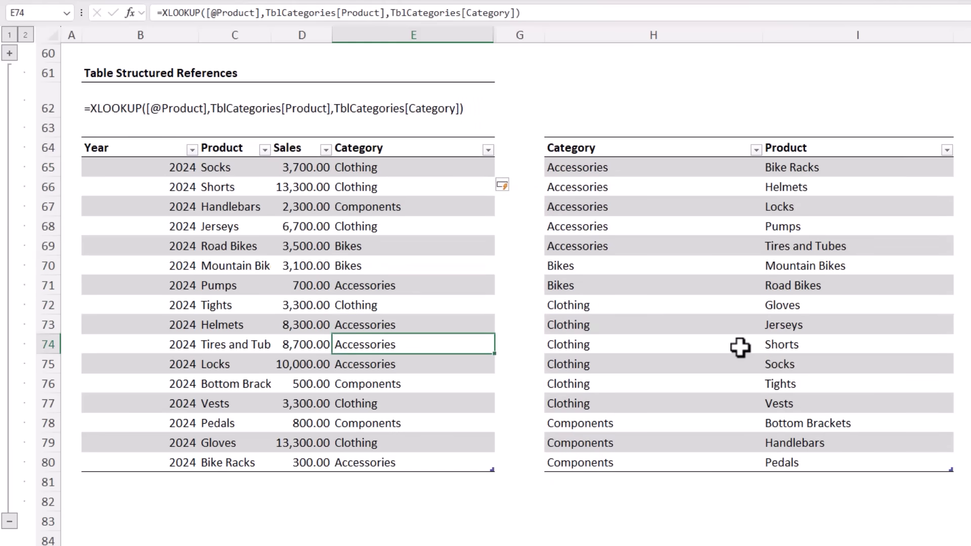
Add row 81 to the table by filling down year, product and sales from row 80, and compare its Category formula with E80.
{"action": "left_click_drag", "start_coordinate": [190, 478], "coordinate": [282, 478]}
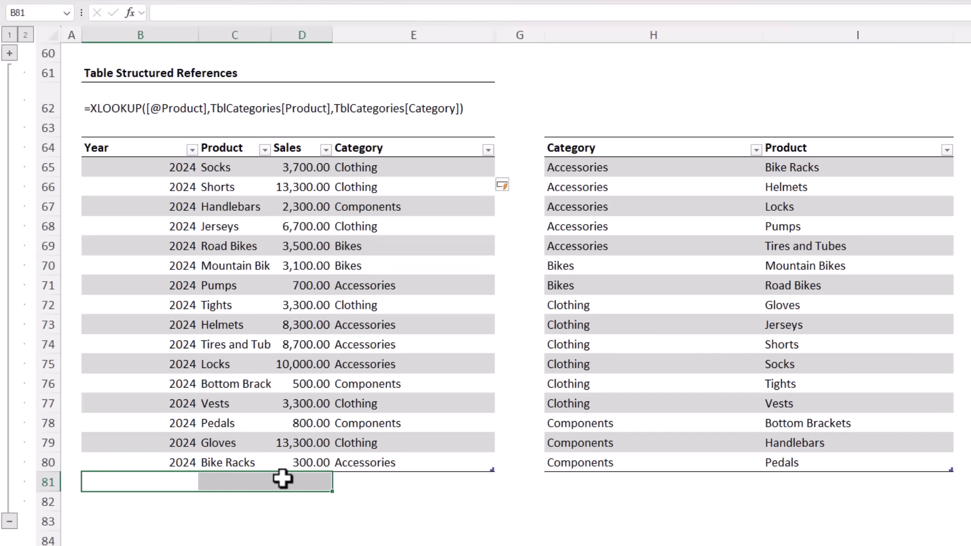
{"action": "key", "text": "ctrl+d"}
{"action": "left_click", "coordinate": [445, 481]}
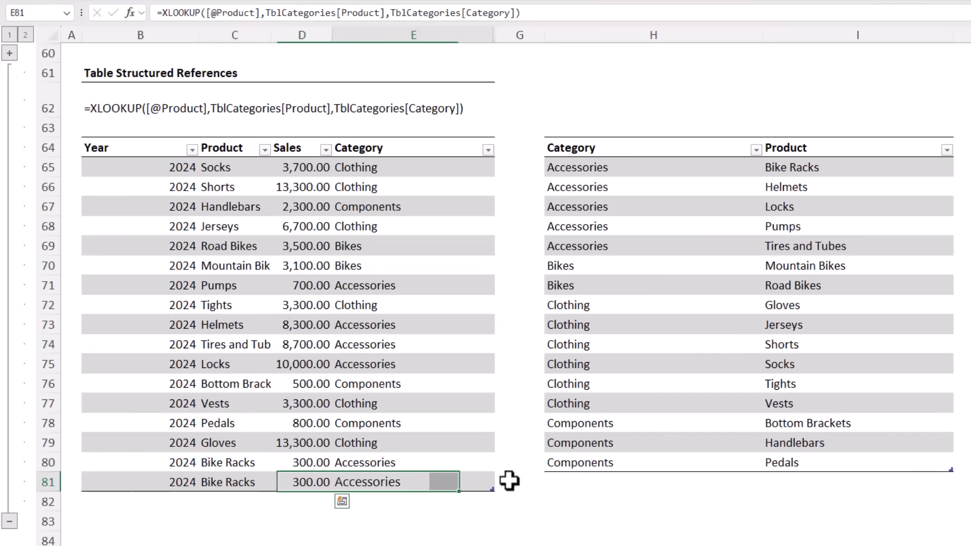
{"action": "key", "text": "Up"}
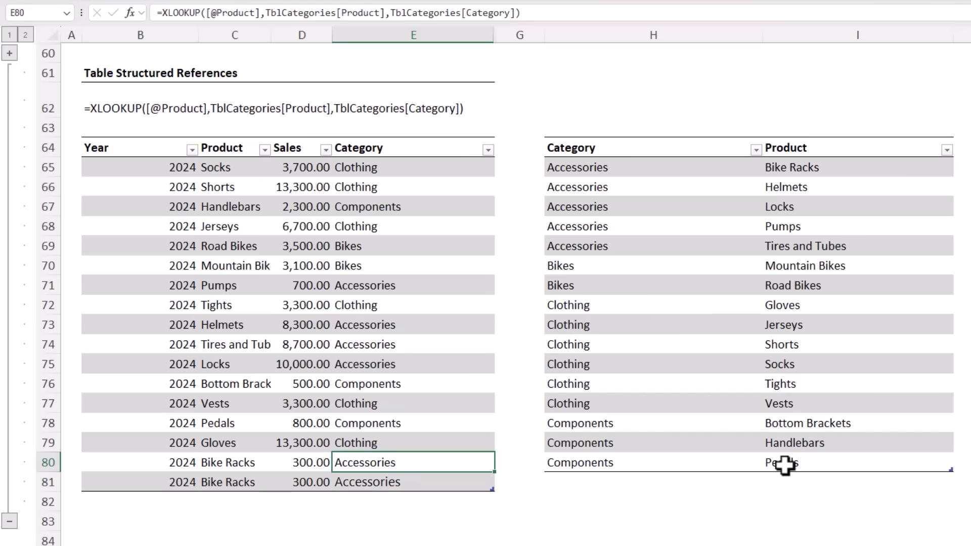
{"action": "key", "text": "Down"}
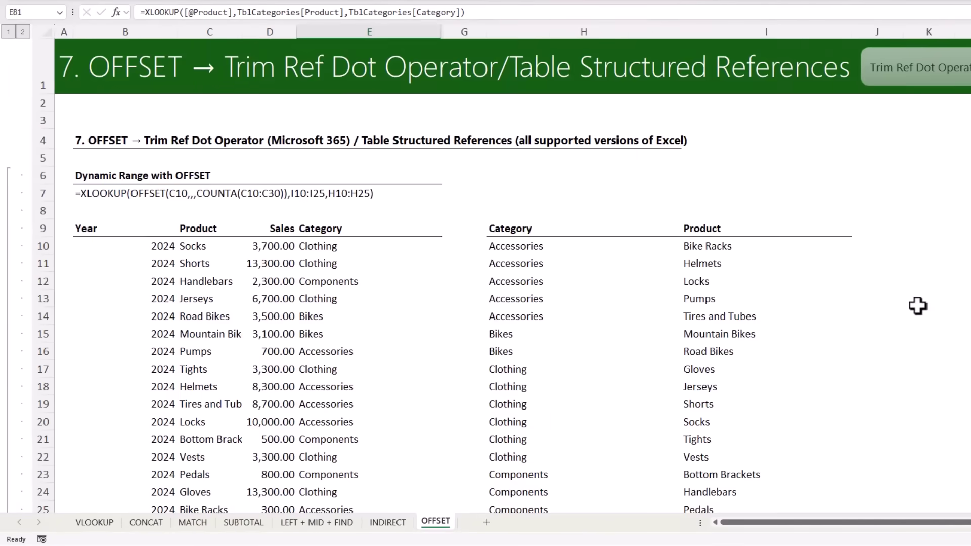
View the Trim Ref Dot Operator tutorial links in the OFFSET sheet's heading.
{"action": "scroll", "coordinate": [918, 306], "scroll_direction": "right", "scroll_amount": 3}
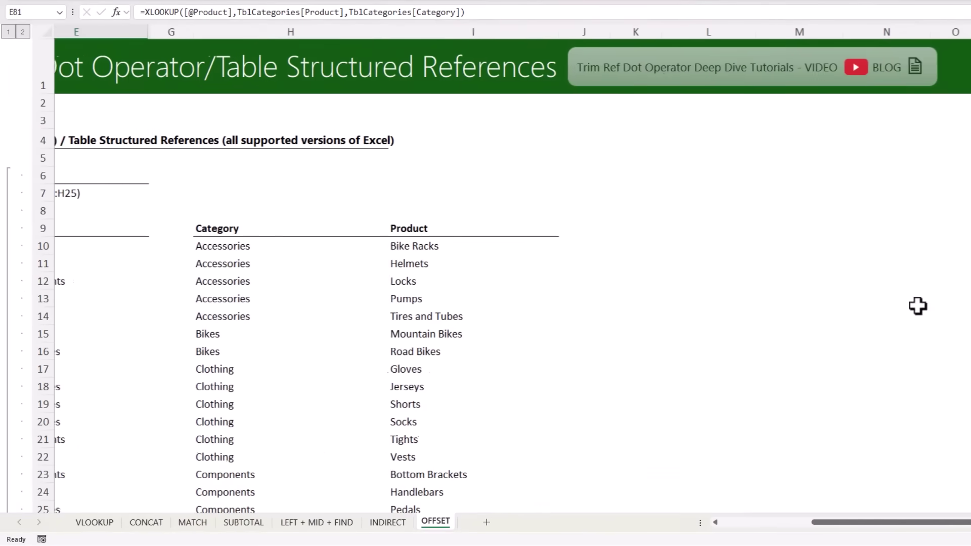